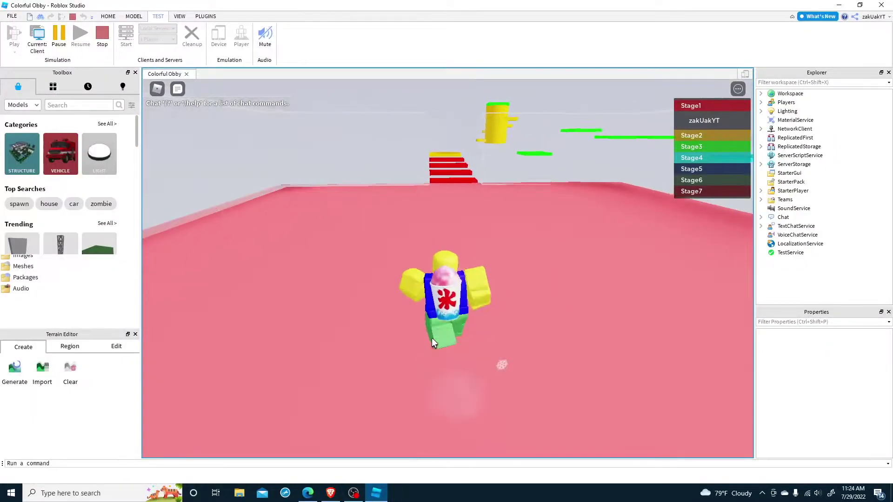
Step: Climb the red stair platforms and step onto the yellow Stage2 checkpoint
scroll(432, 338, "up", 5)
key("w")
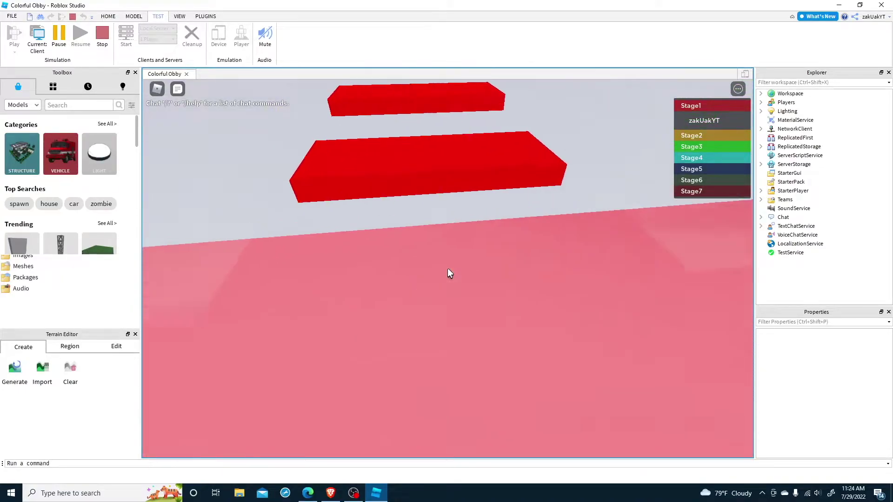
key("space")
key("space")
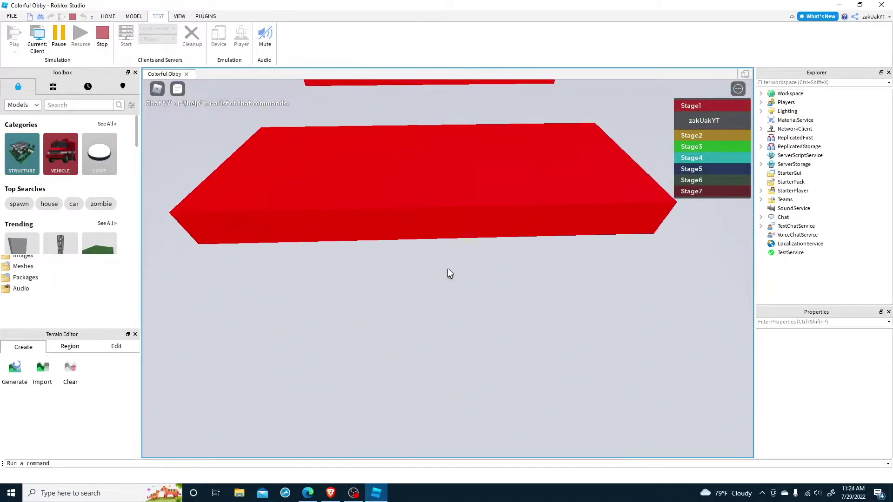
key("w")
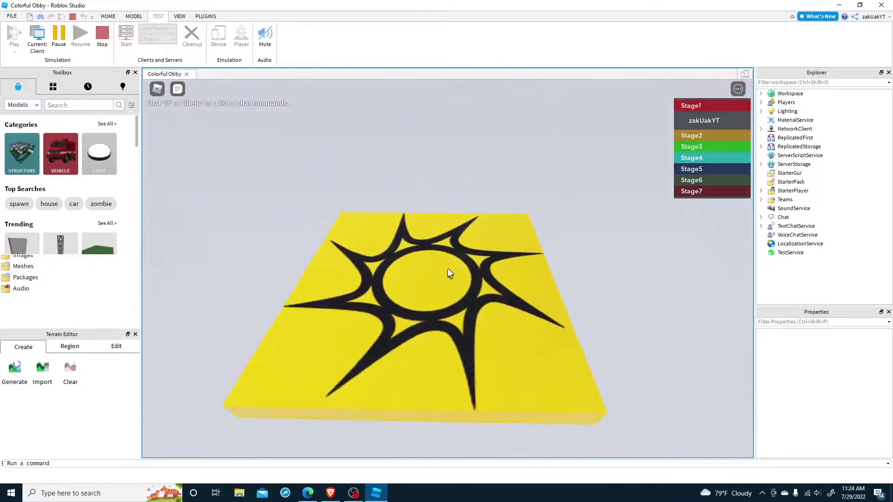
key("space")
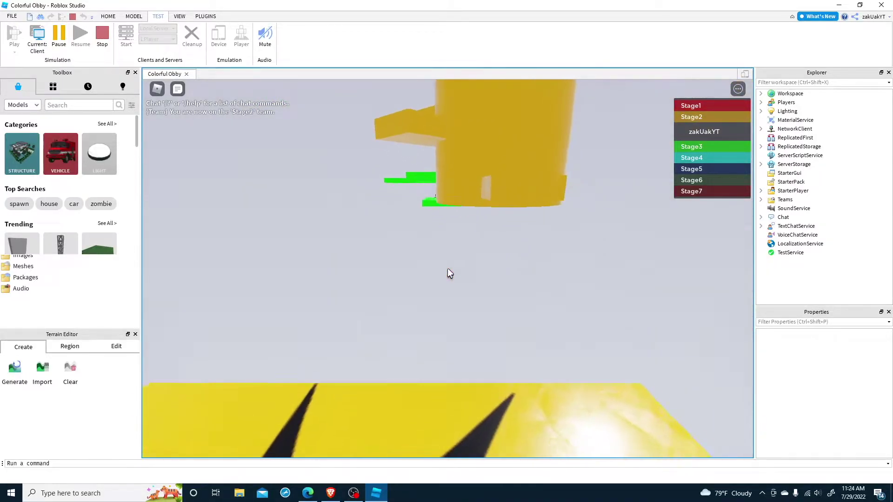
scroll(448, 269, "down", 3)
scroll(447, 267, "down", 3)
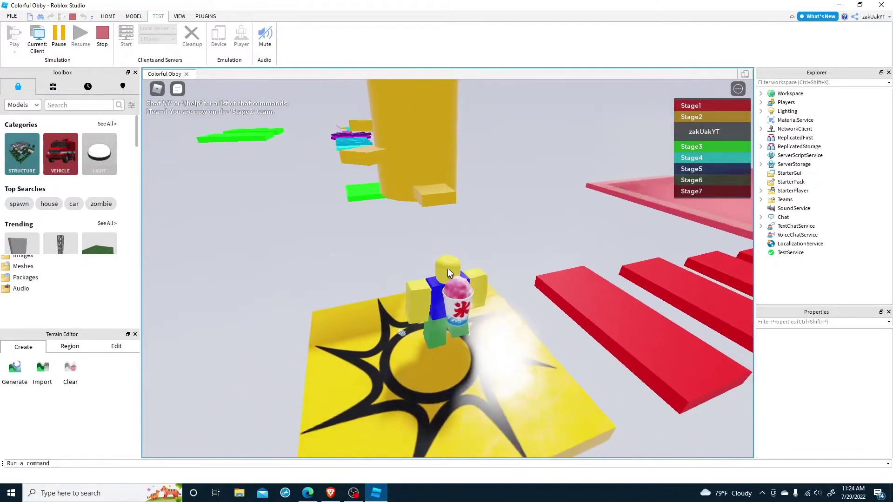
Step: Jump up the yellow tower to the green Stage3 checkpoint, then onto the next green platform
key("w")
key("space")
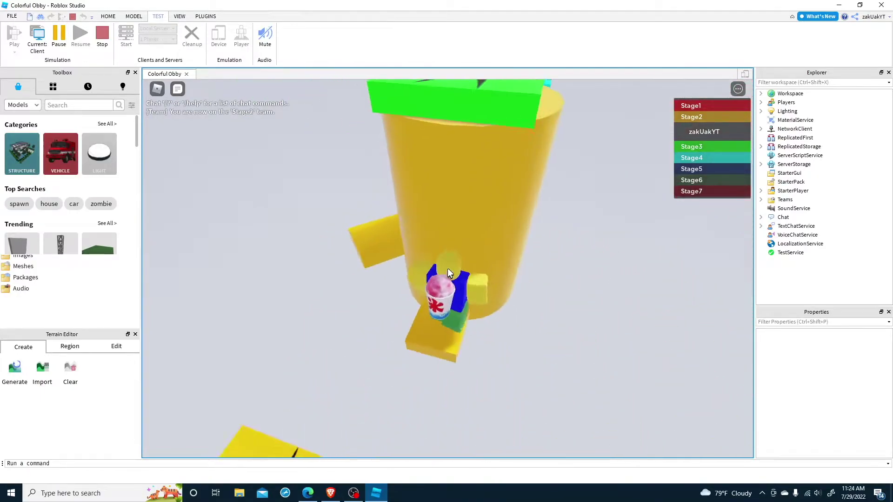
scroll(447, 268, "up", 5)
key("w")
key("space")
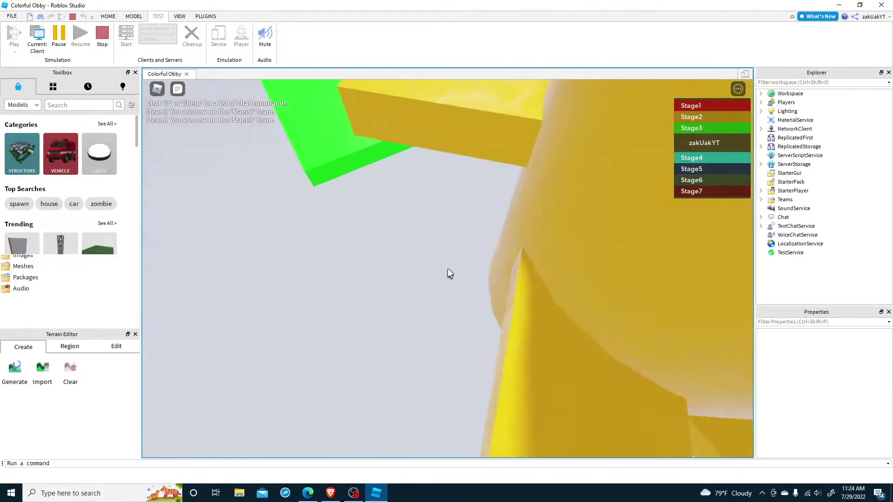
scroll(447, 268, "down", 5)
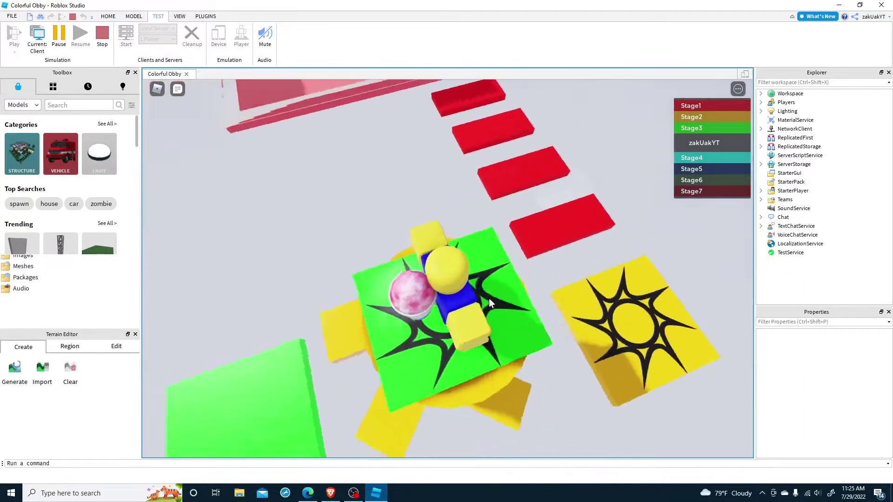
key("w")
key("space")
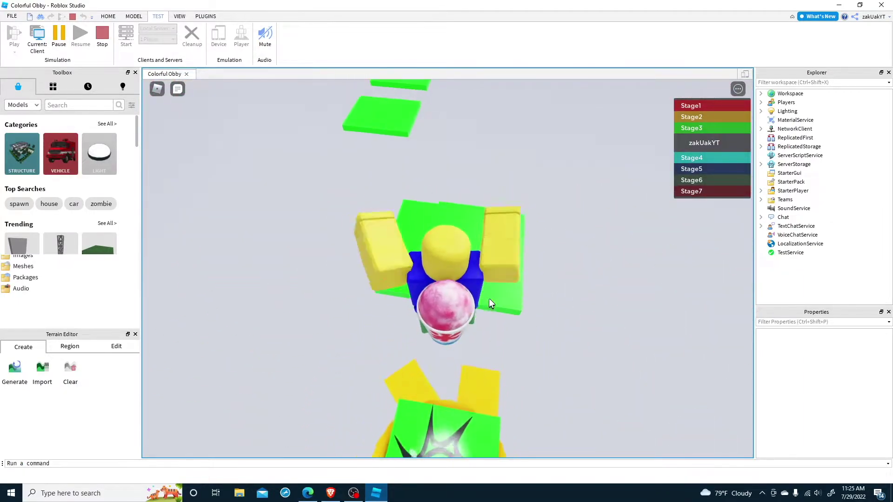
Step: Cross the green platforms and climb the cyan stairs past Stage4 to the magenta Stage5 checkpoint
right_click_drag(490, 303, 490, 303)
key("w")
key("space")
key("w")
key("w")
key("space")
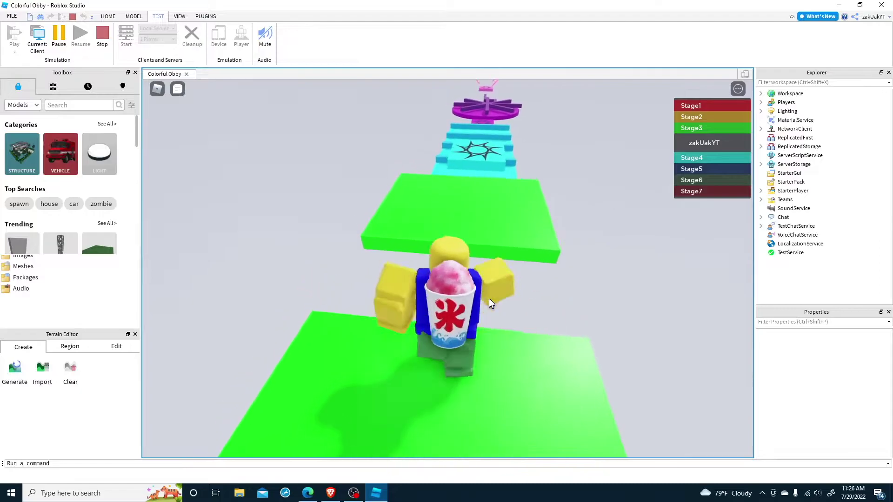
key("w")
right_click_drag(489, 299, 490, 299)
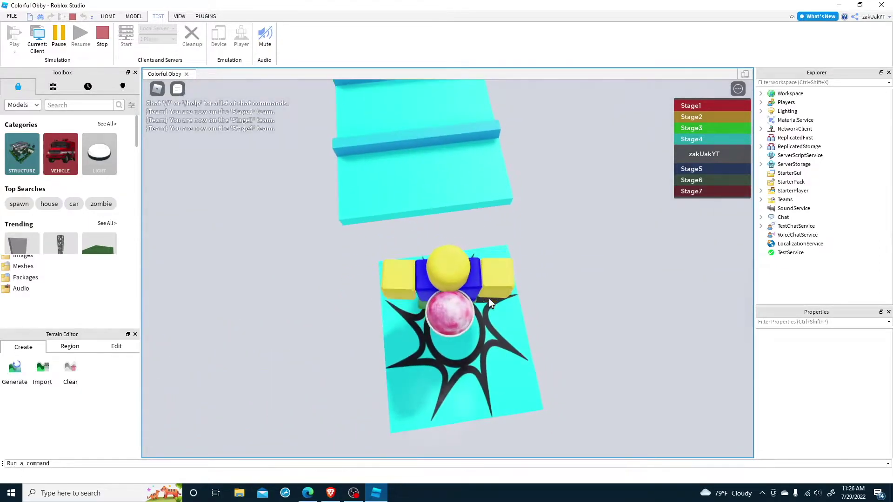
key("w")
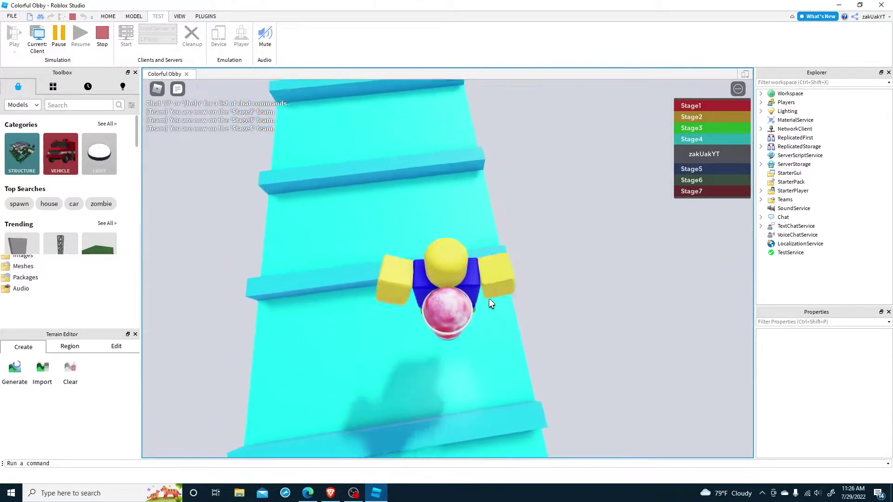
key("w")
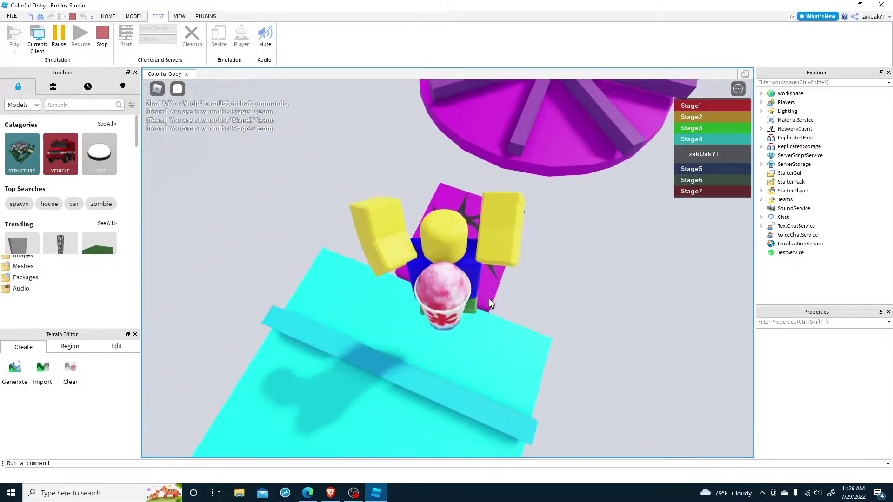
Step: Ride the spinning purple platform, follow the zigzag path to Stage6, and hop the pink tiles
key("w")
key("space")
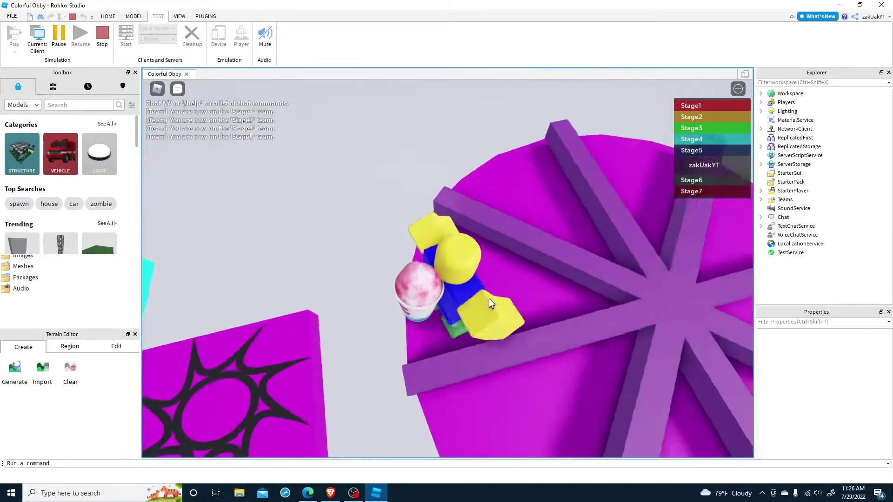
key("w")
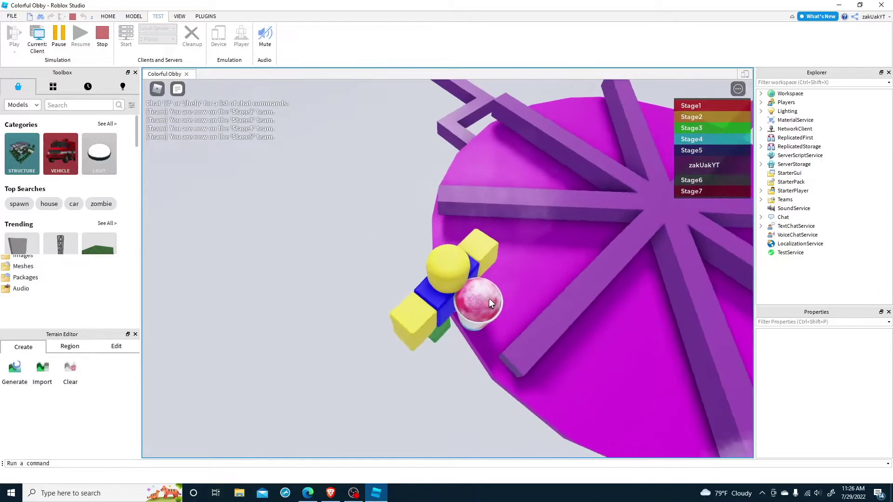
key("w")
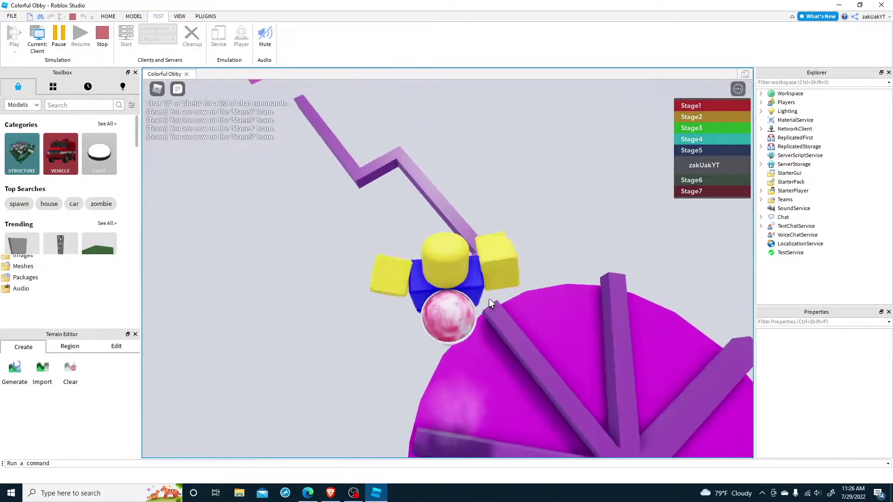
key("w")
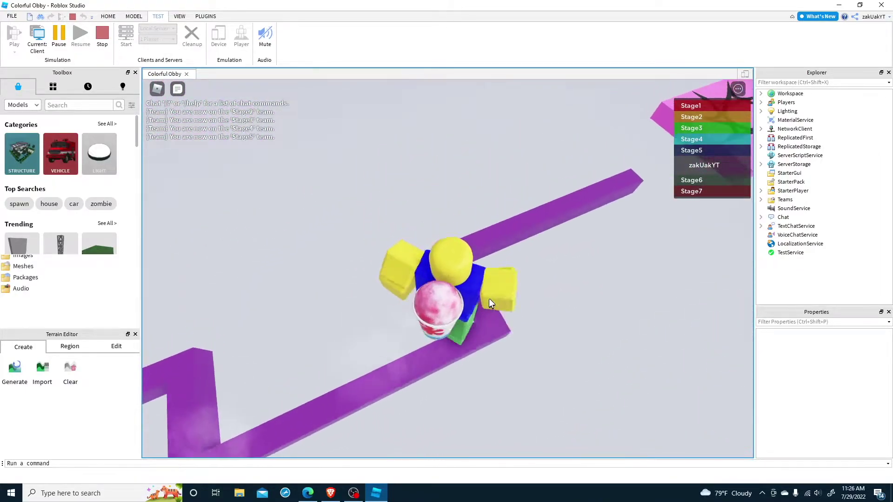
key("w")
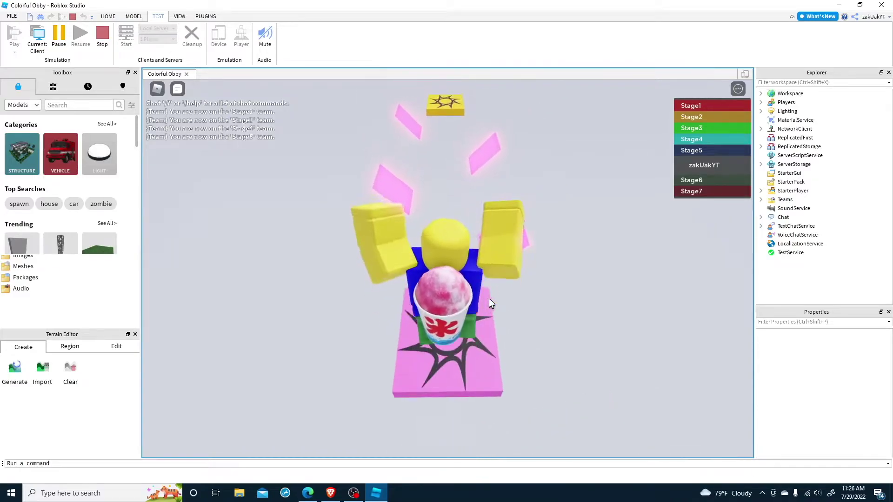
key("w")
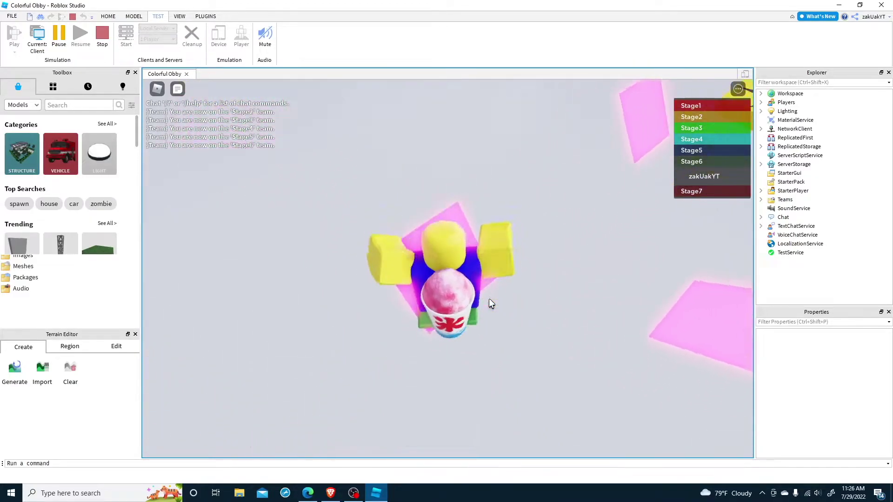
key("w")
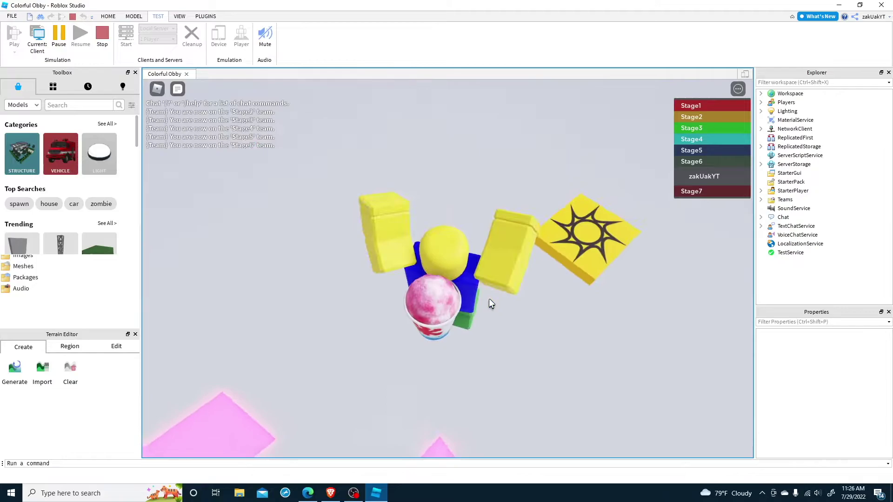
key("w")
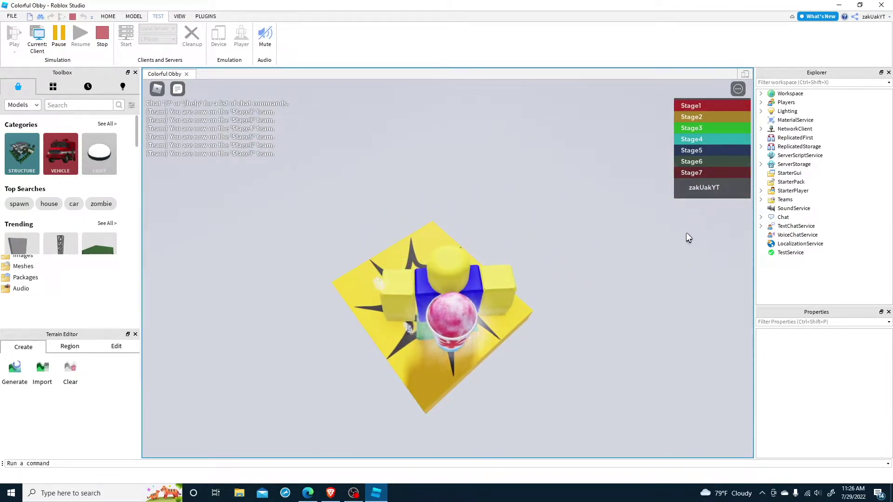
right_click_drag(609, 289, 612, 295)
key("w")
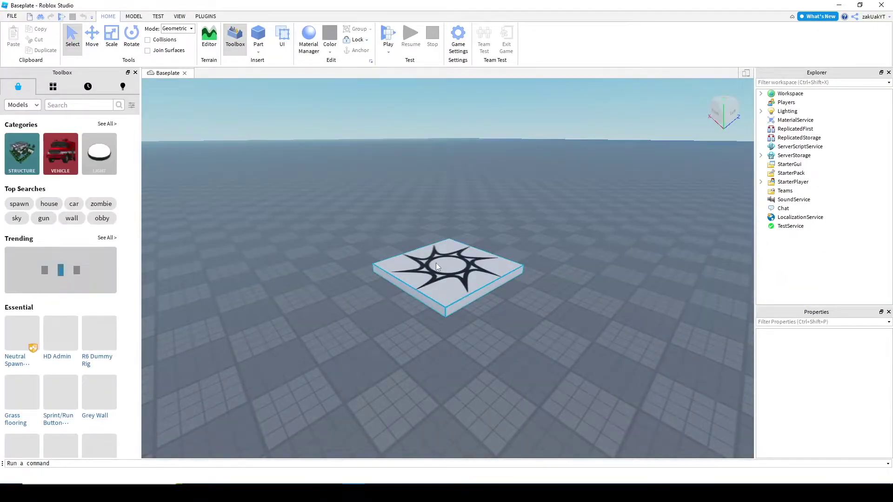
Step: Move the spawn pad left and closer, then delete the Baseplate floor
left_click(436, 263)
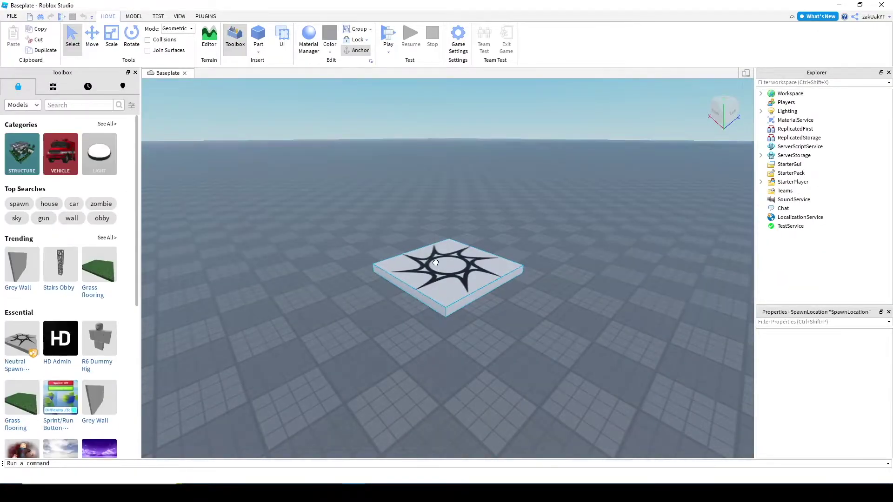
left_click_drag(435, 263, 423, 296)
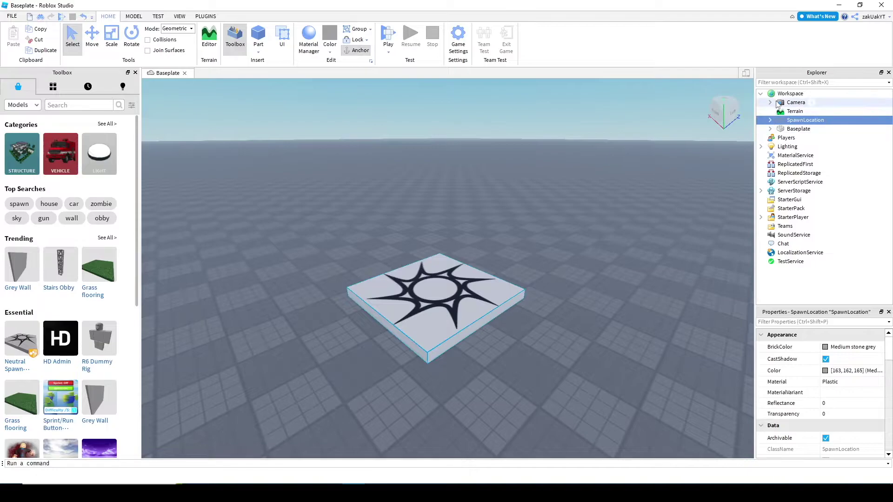
right_click(793, 128)
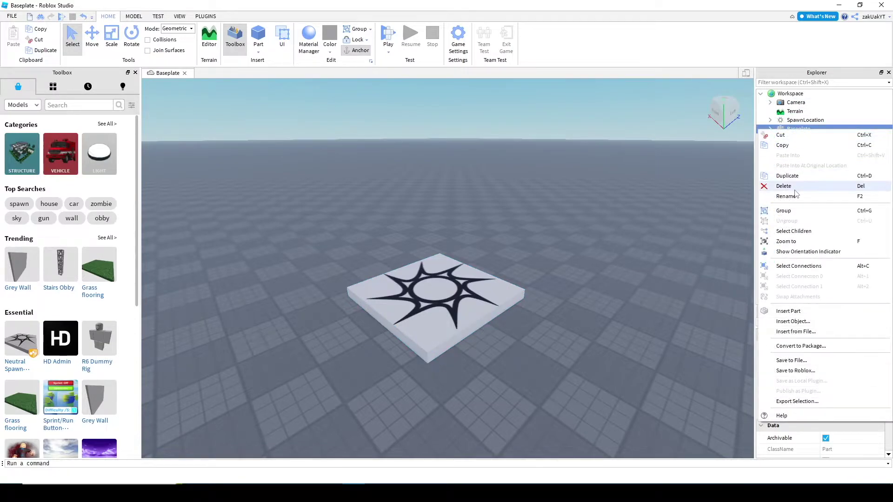
left_click(785, 186)
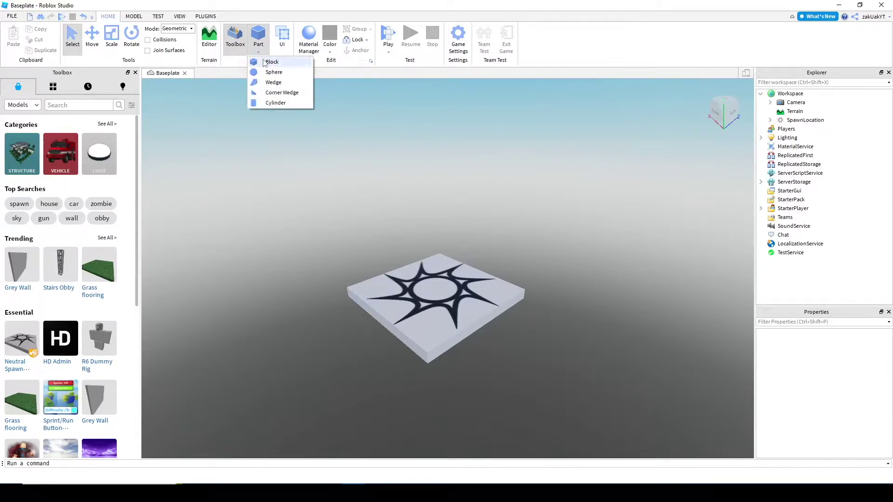
Step: Insert a Block part and move it to the lower left, slightly lowered beside the spawn pad
left_click(272, 61)
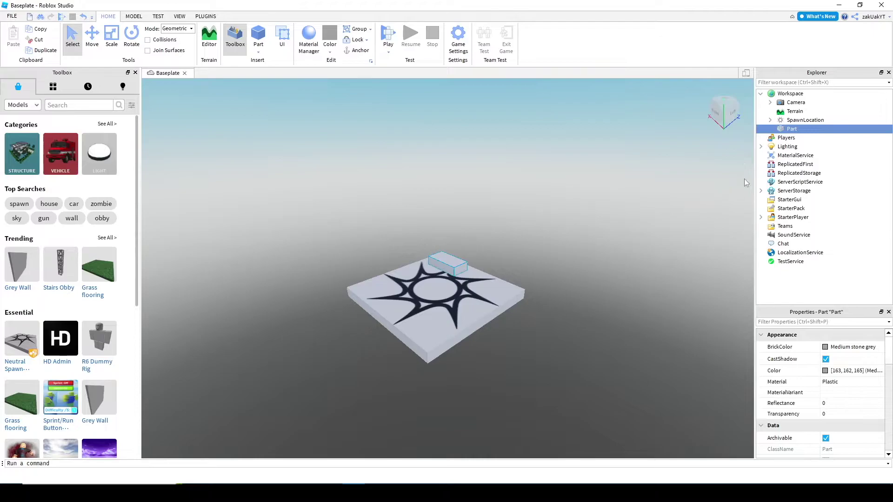
key("ctrl+2")
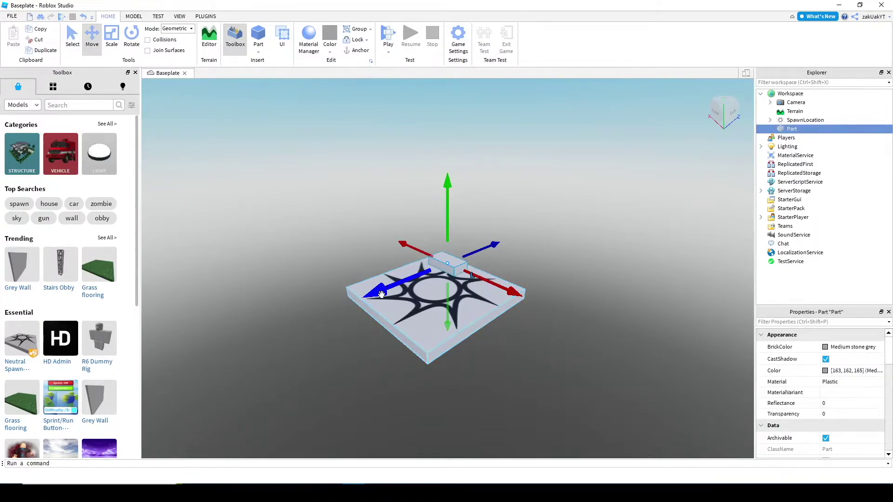
left_click_drag(382, 294, 338, 329)
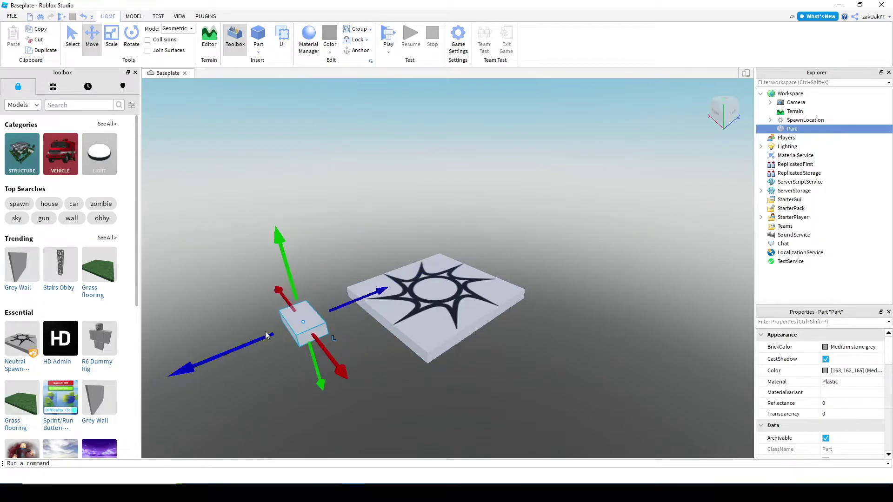
right_click_drag(367, 320, 367, 320)
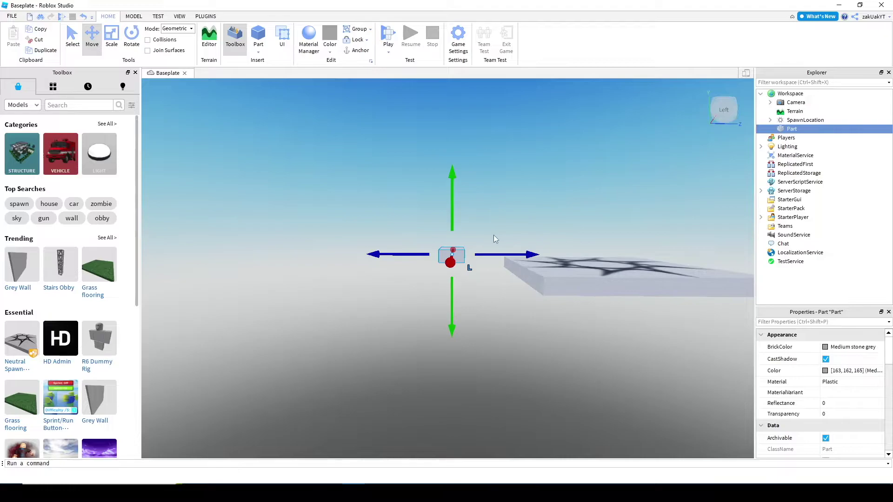
left_click_drag(451, 214, 450, 215)
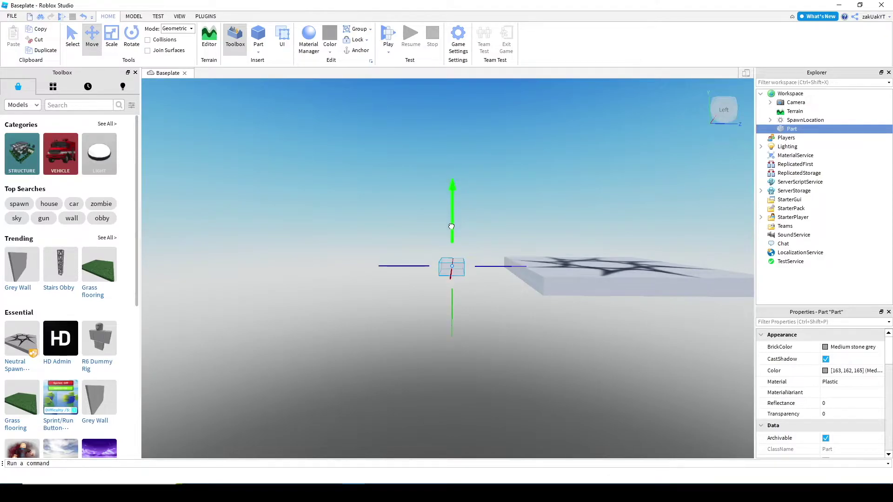
scroll(422, 246, "up", 5)
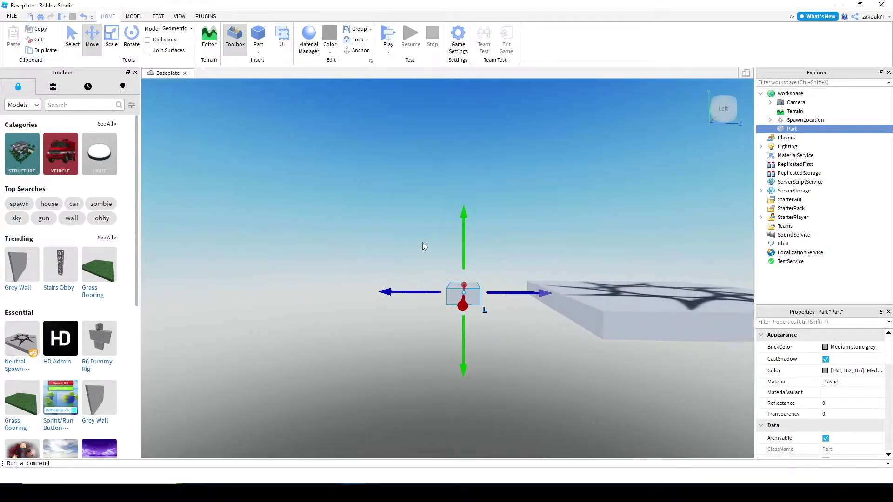
scroll(422, 246, "down", 3)
right_click_drag(422, 246, 427, 247)
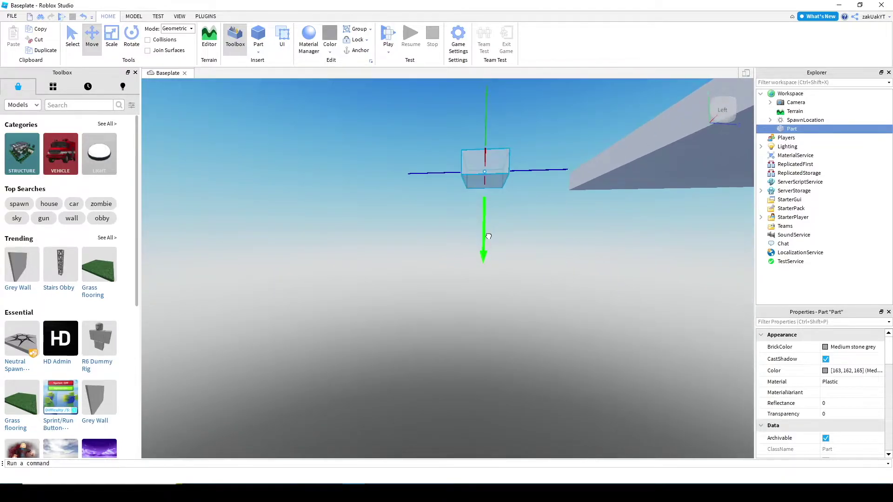
left_click_drag(489, 237, 491, 247)
right_click_drag(559, 255, 435, 234)
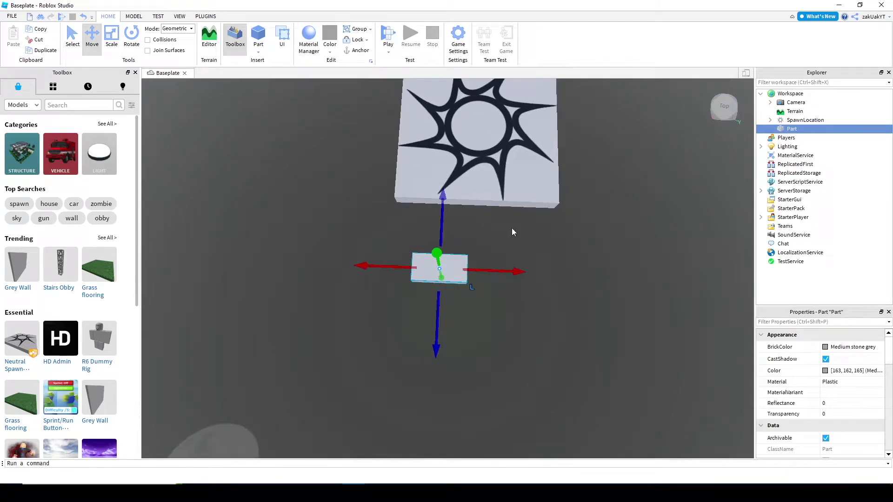
Step: Scale the block wider and longer into a flat platform matching the spawn pad's width
key("ctrl+3")
left_click(402, 252)
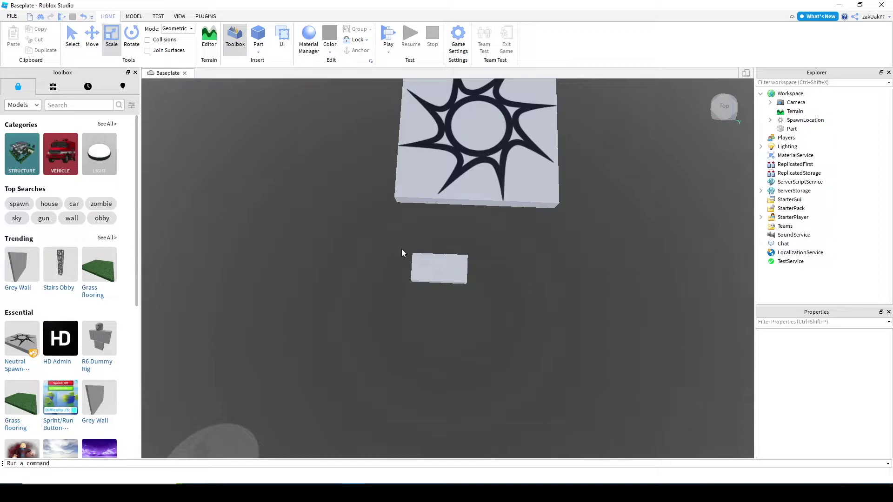
left_click(419, 262)
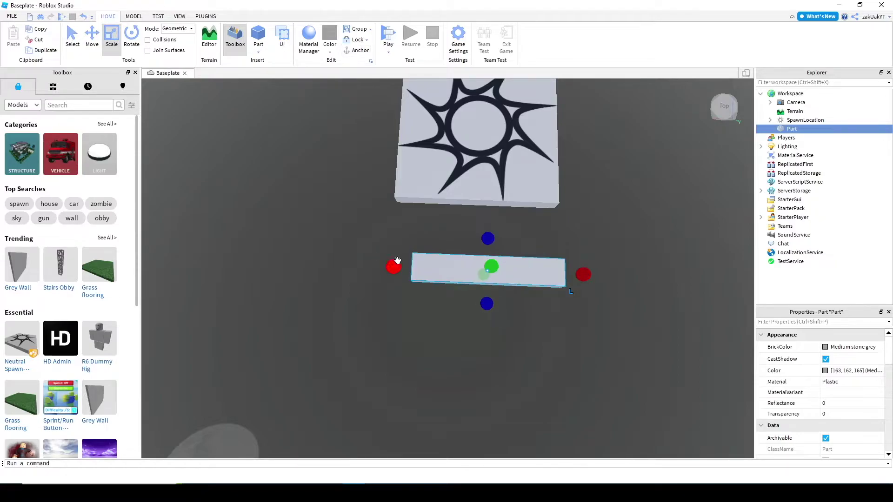
left_click_drag(398, 261, 374, 264)
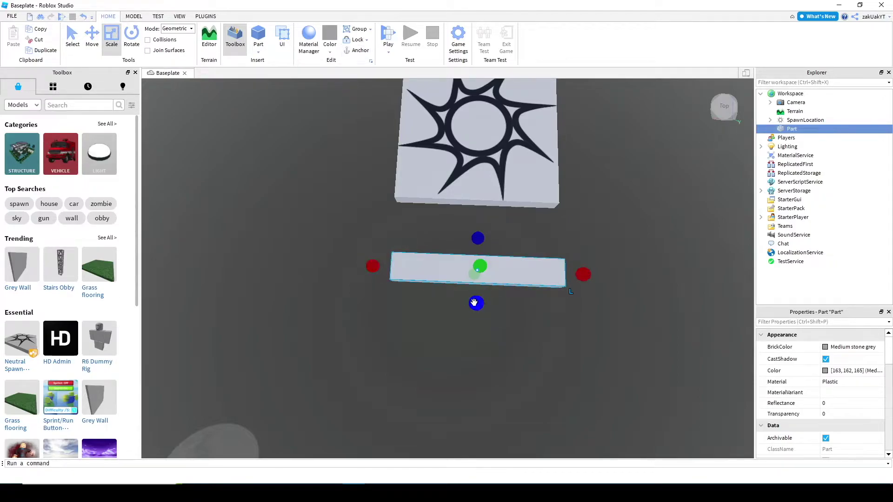
left_click_drag(476, 302, 483, 391)
right_click_drag(548, 359, 619, 340)
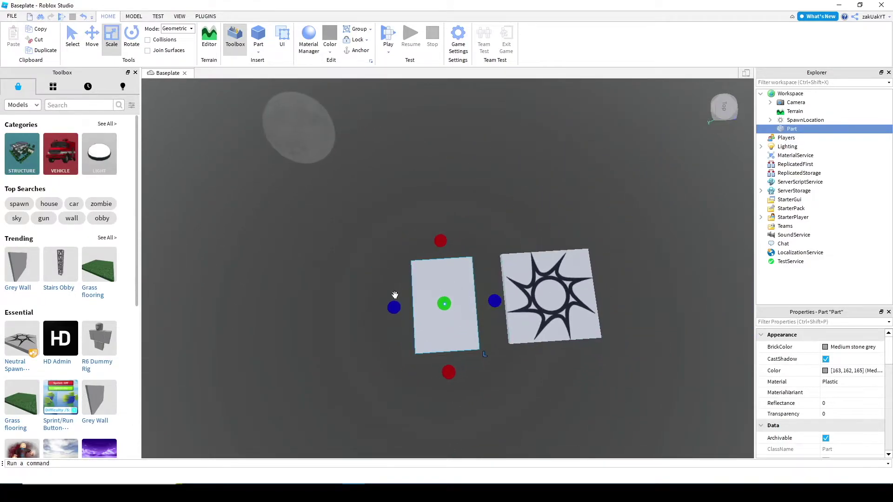
left_click_drag(391, 308, 352, 311)
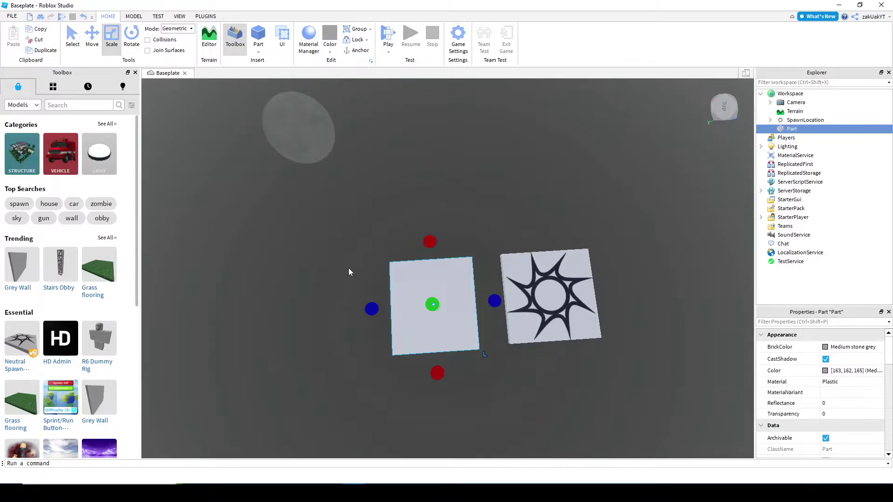
key("ctrl+1")
left_click_drag(338, 219, 496, 354)
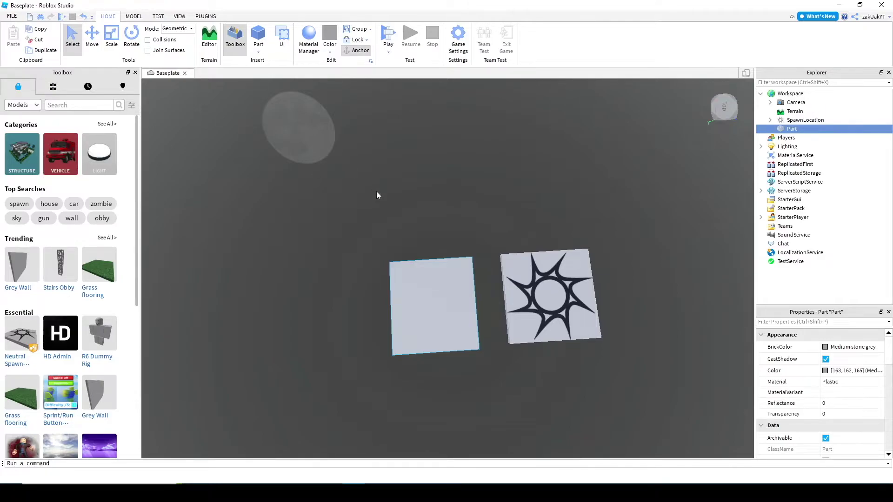
Step: Run a short Play test from the TEST tab, then Stop it
left_click(158, 16)
left_click(15, 35)
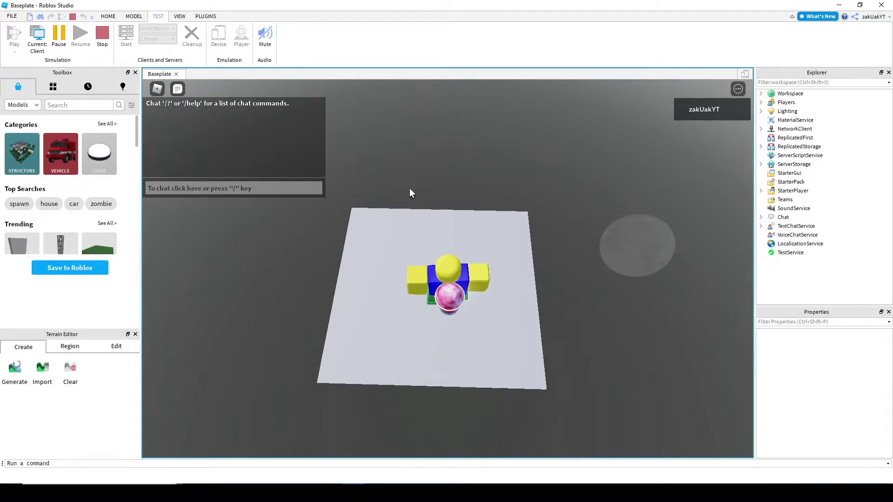
left_click(95, 48)
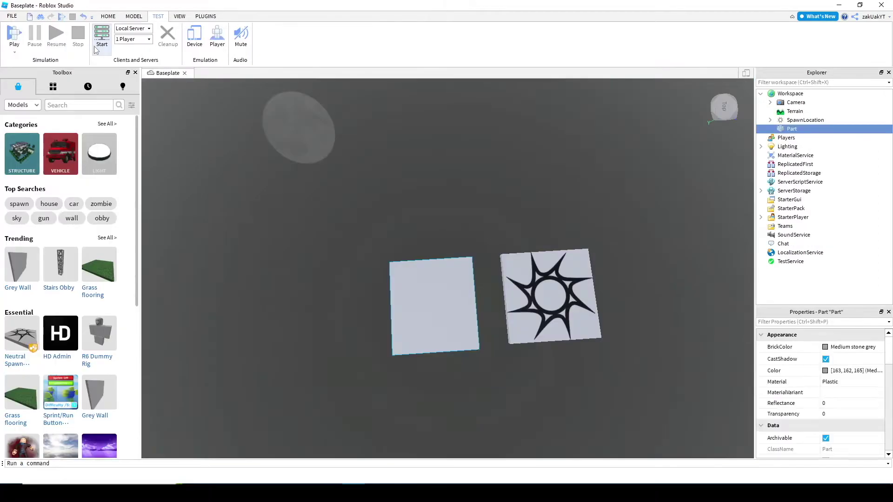
Step: Duplicate the platform with Ctrl+D and slide copies left into a row of five, then box-select them
scroll(379, 195, "down", 3)
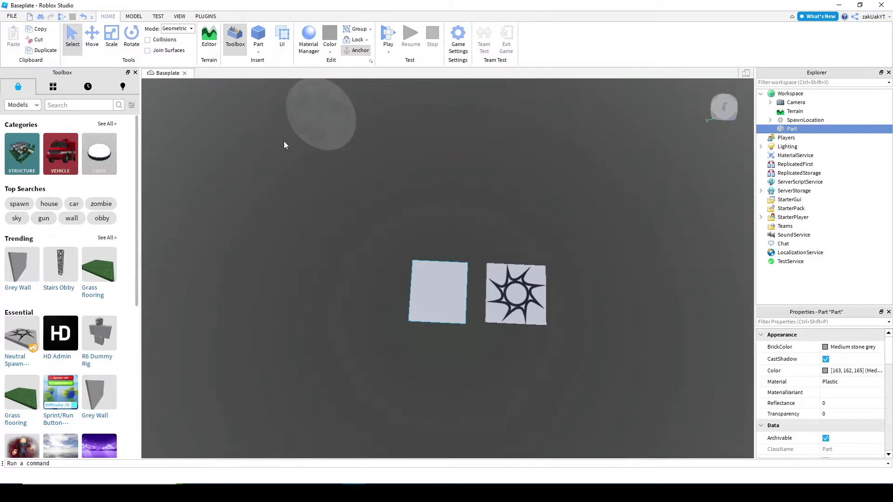
key("ctrl+d")
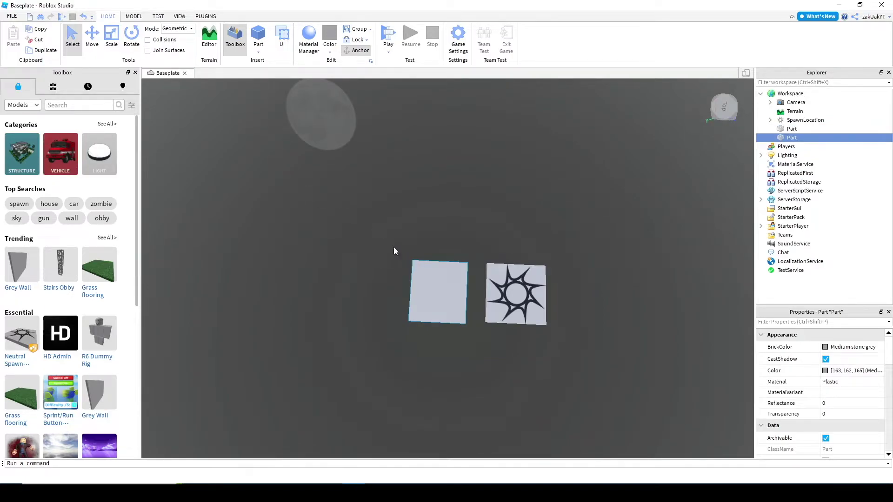
left_click(91, 39)
left_click_drag(366, 287, 229, 284)
key("ctrl+d")
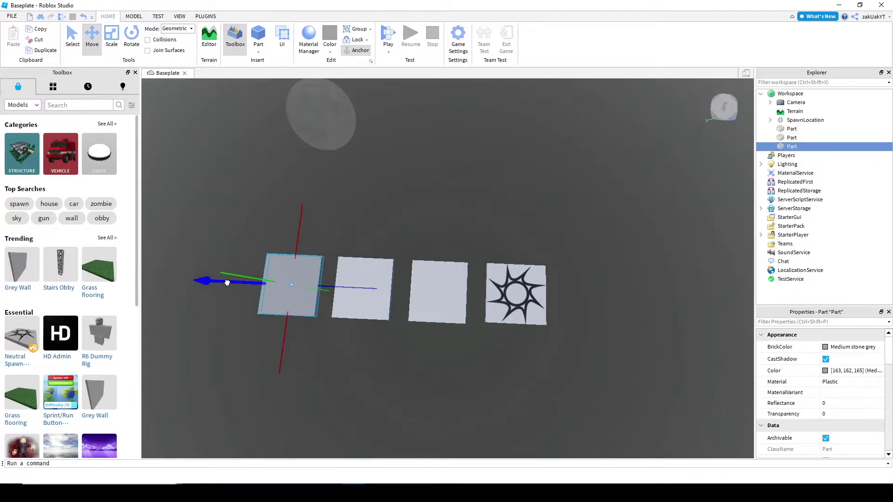
key("a")
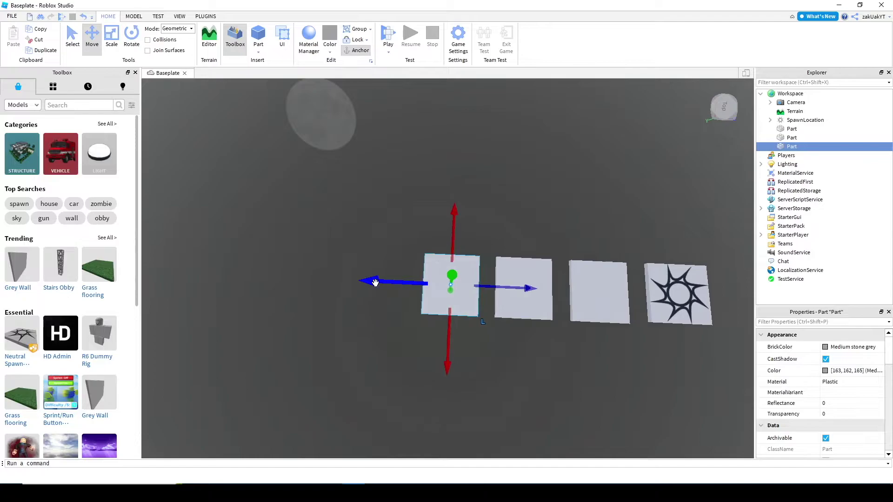
key("ctrl+d")
left_click_drag(372, 281, 219, 275)
key("ctrl+d")
left_click(443, 192)
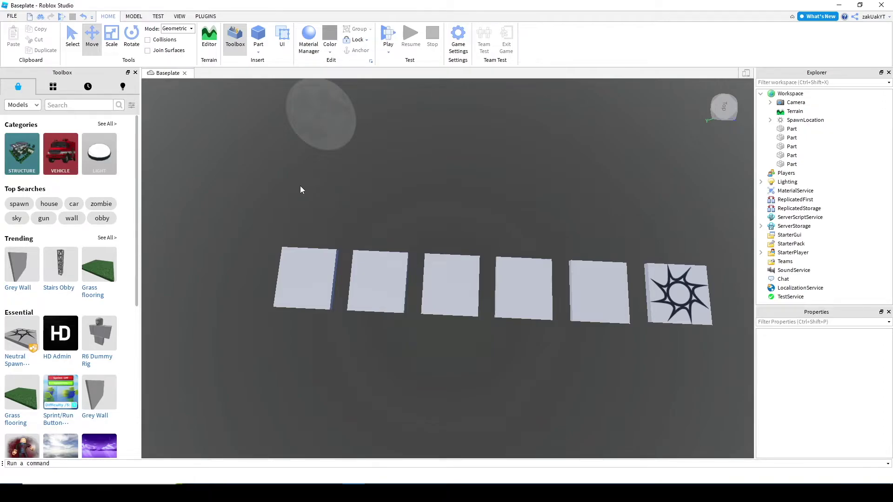
left_click_drag(247, 215, 636, 346)
Step: Set the five selected platforms to the red swatch and orbit to view the row
left_click(330, 50)
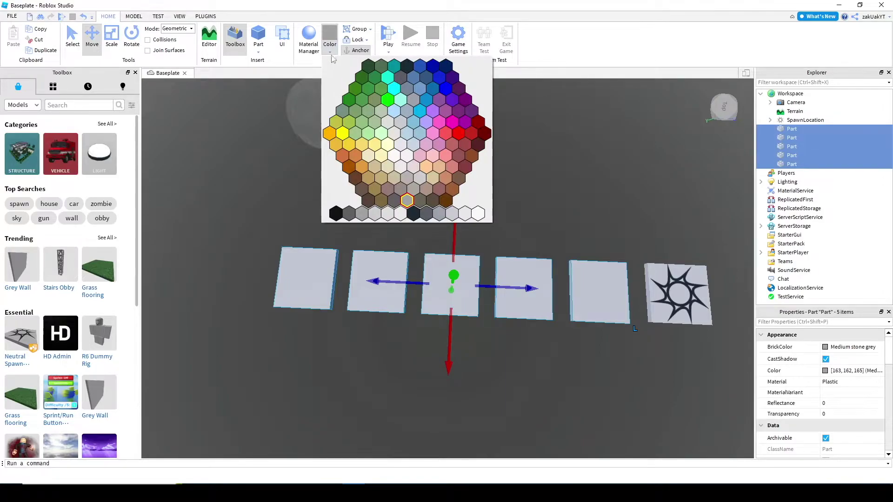
left_click(459, 134)
left_click(501, 174)
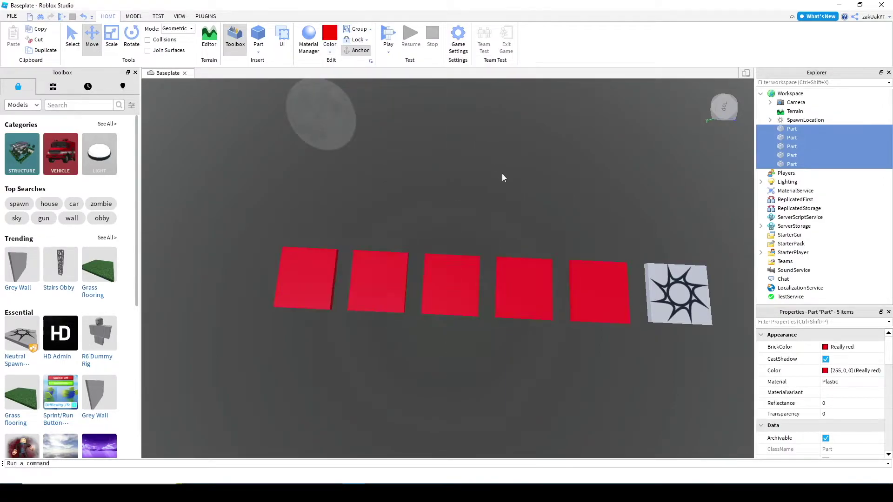
right_click_drag(501, 175, 502, 177)
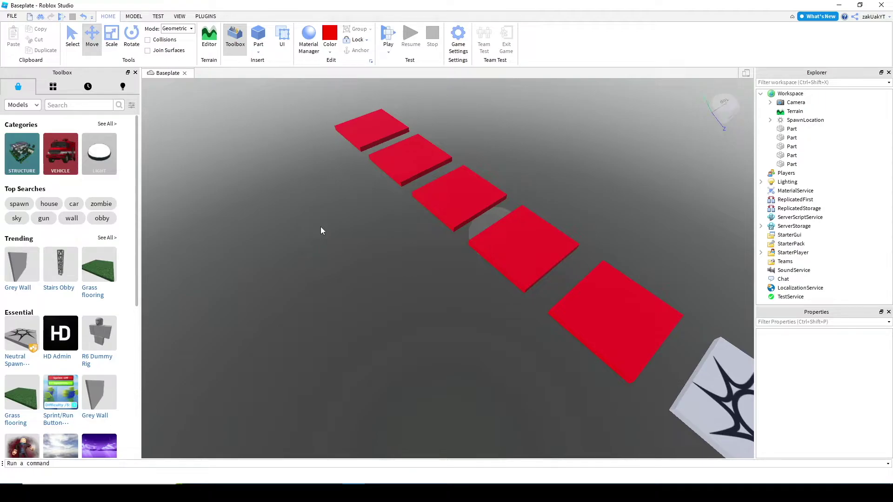
right_click_drag(321, 228, 321, 229)
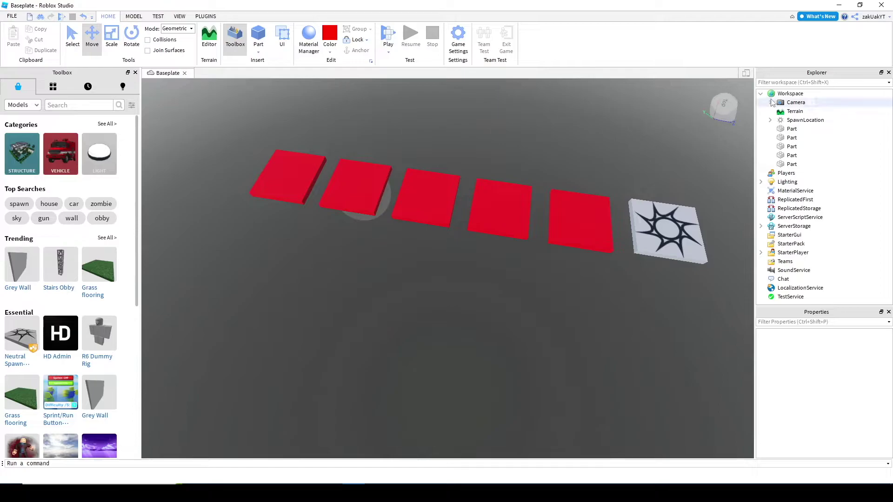
Step: Add a folder to Workspace and name it Stage1
left_click(809, 95)
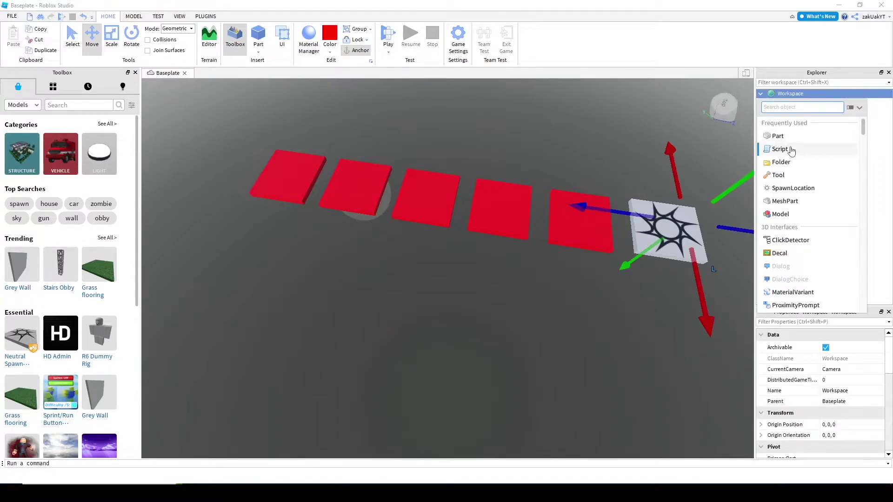
double_click(790, 120)
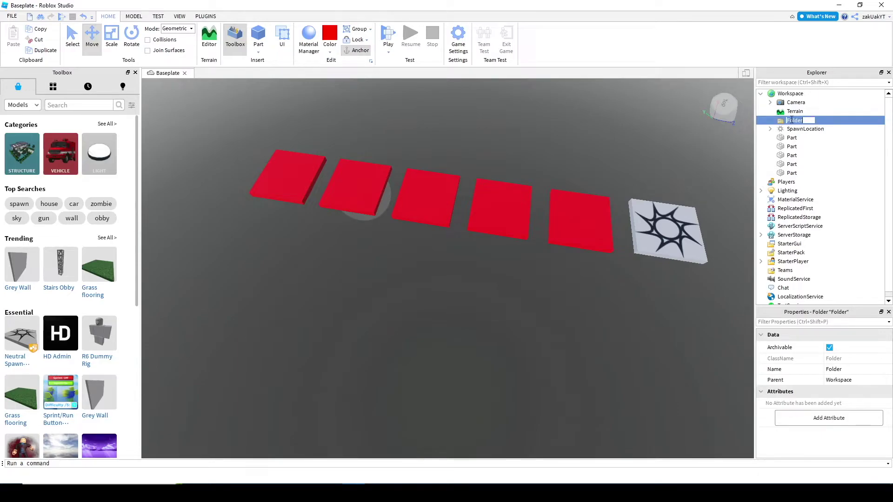
type("Stage1")
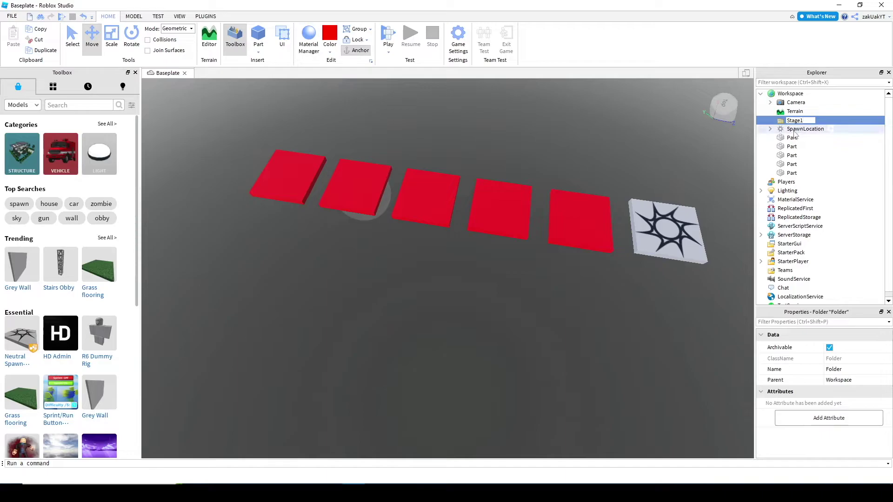
left_click(579, 296)
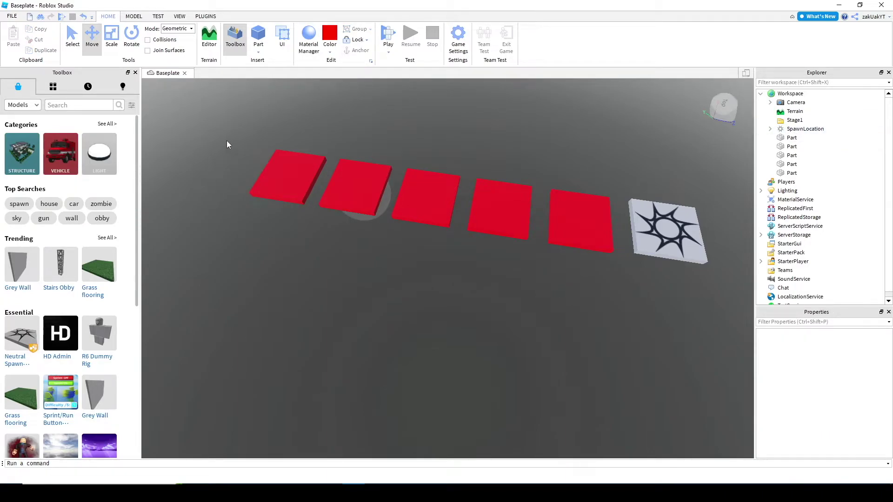
Step: Move the five red platforms into the Stage1 folder
left_click_drag(227, 140, 613, 307)
left_click_drag(782, 144, 801, 125)
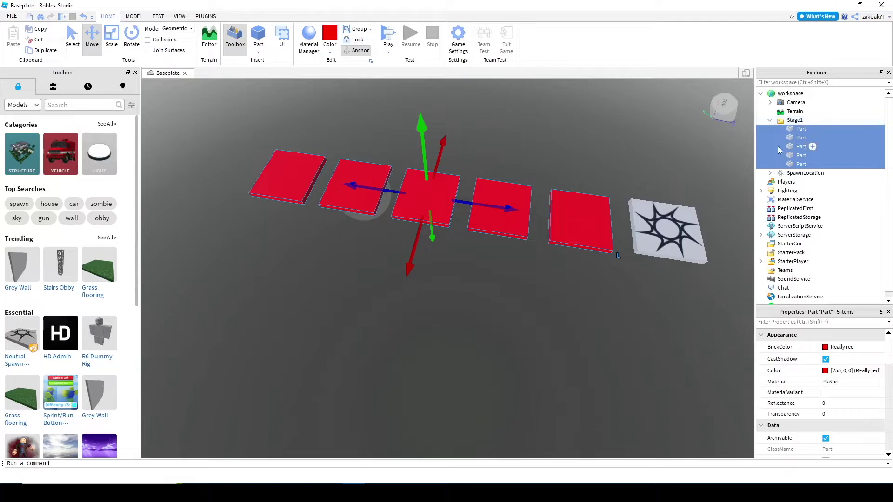
left_click(770, 120)
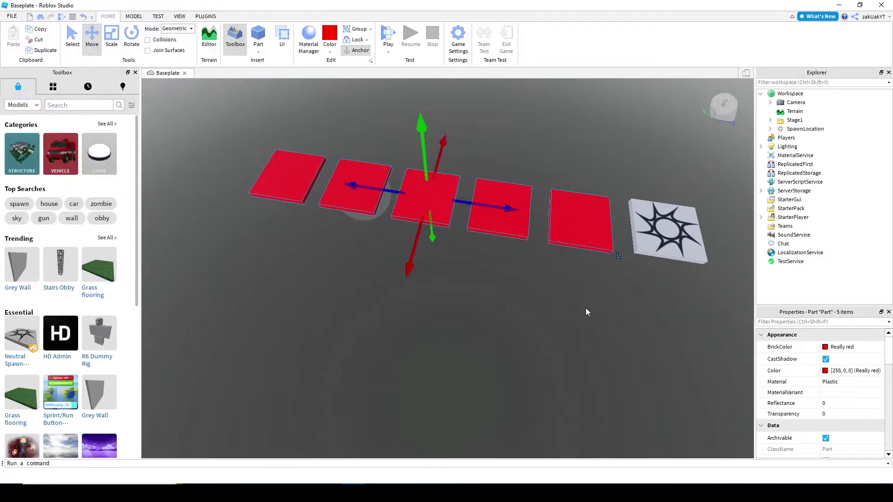
Step: Insert a folder into Workspace named Checkpoints
left_click(810, 94)
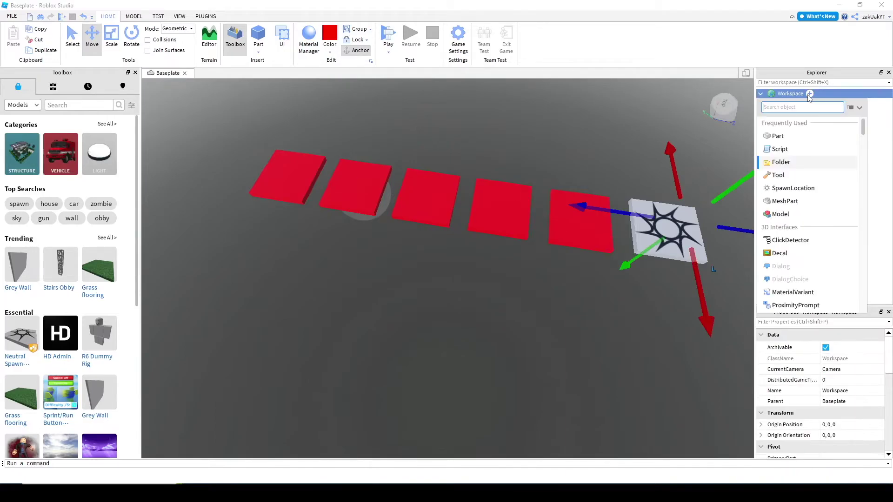
left_click(781, 162)
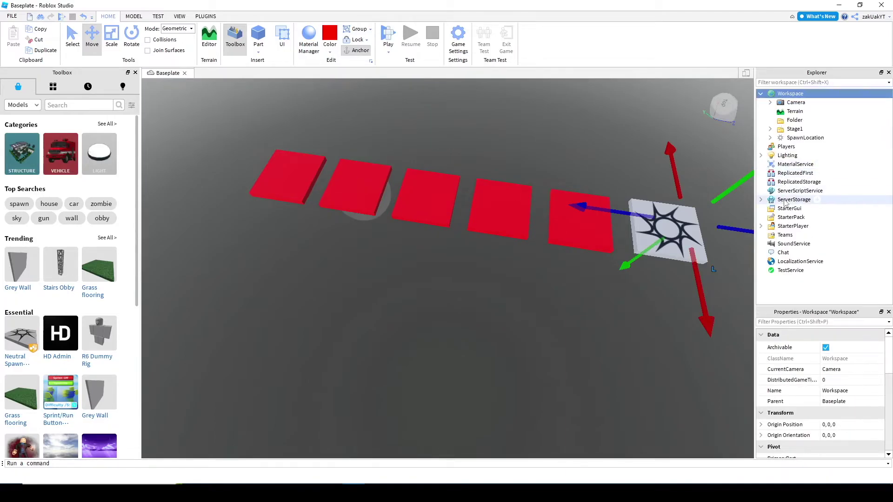
left_click(788, 121)
type("Checkp")
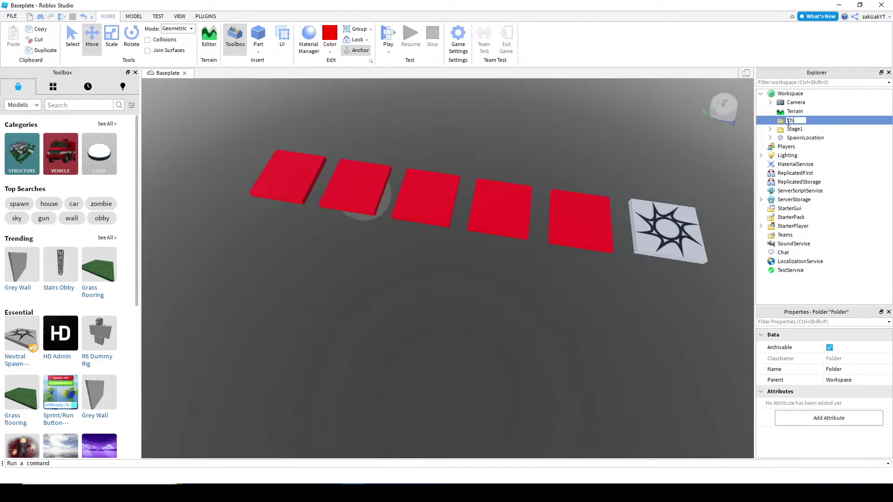
type("oints")
left_click(691, 168)
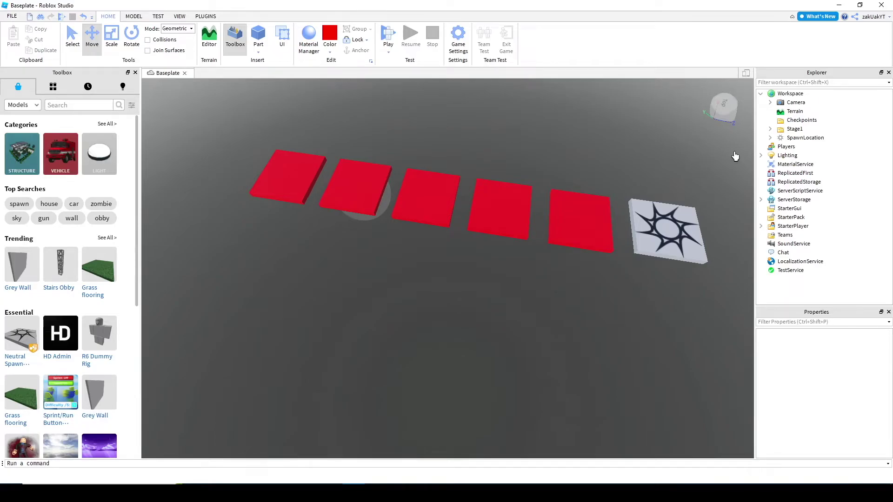
Step: Move SpawnLocation into Checkpoints and rename it Stage1
left_click_drag(804, 138, 801, 124)
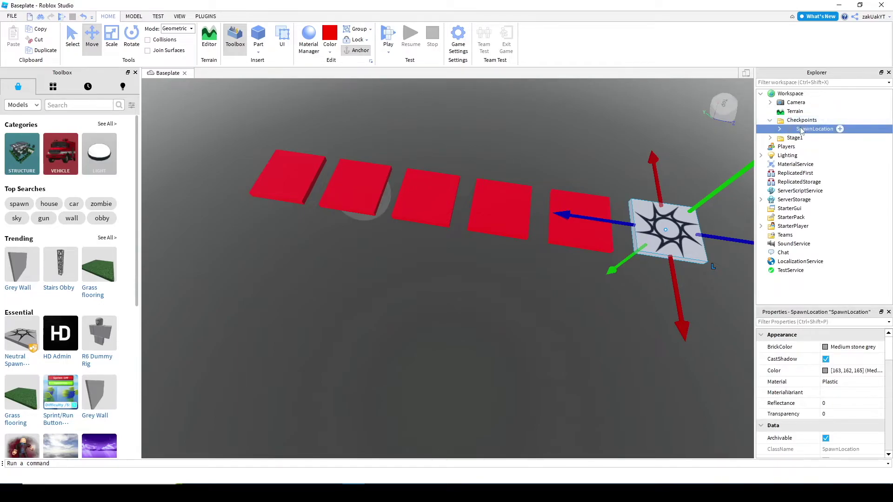
double_click(801, 132)
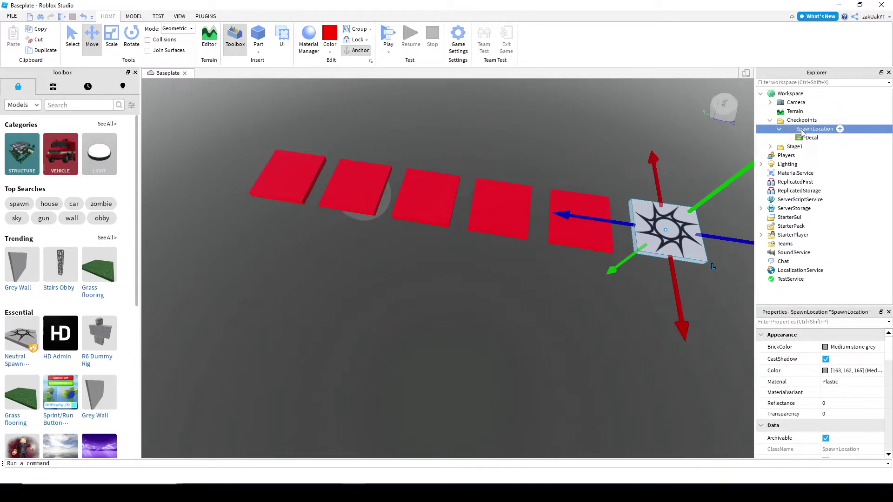
double_click(801, 131)
left_click(802, 130)
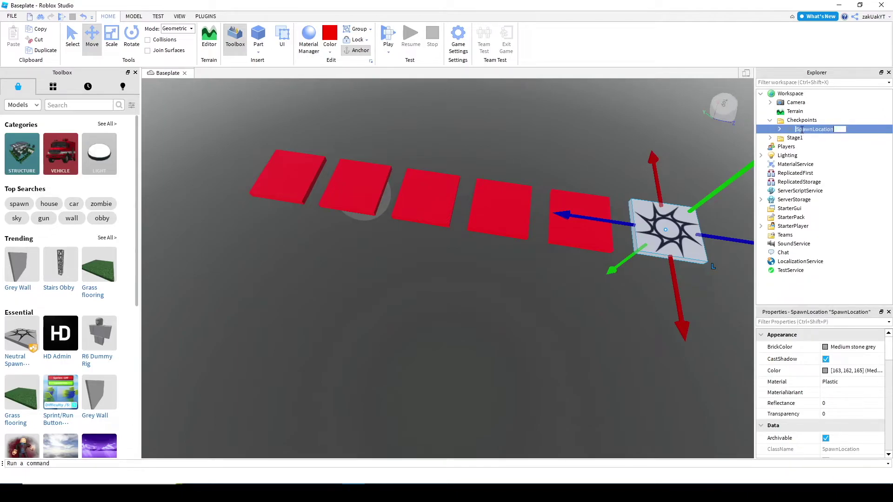
type("Stage1")
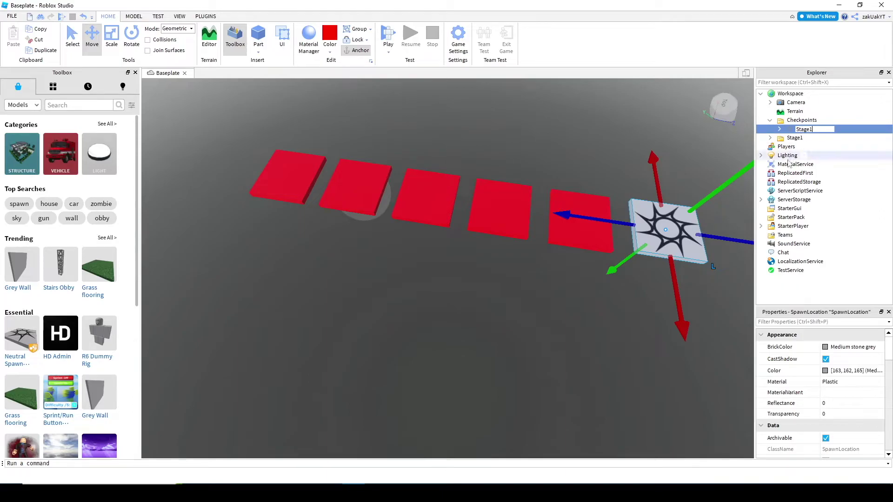
left_click(485, 342)
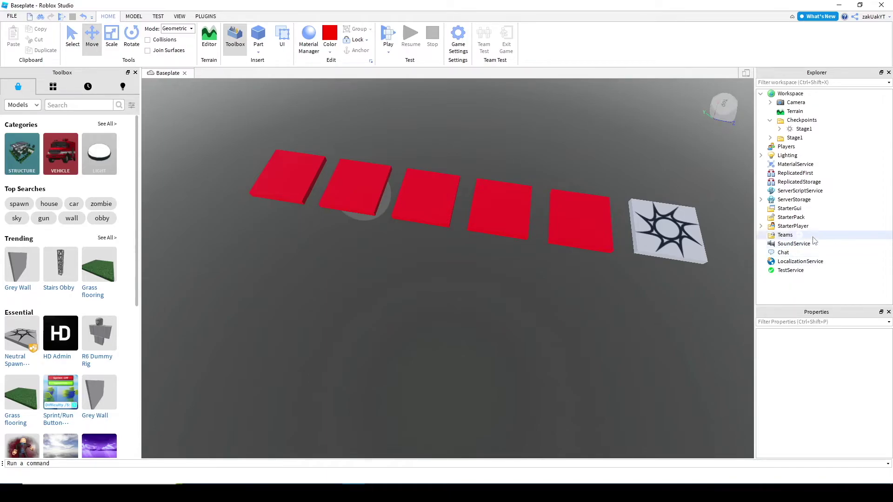
Step: Insert a Team under Teams and rename it Stage1
left_click(800, 235)
left_click(780, 277)
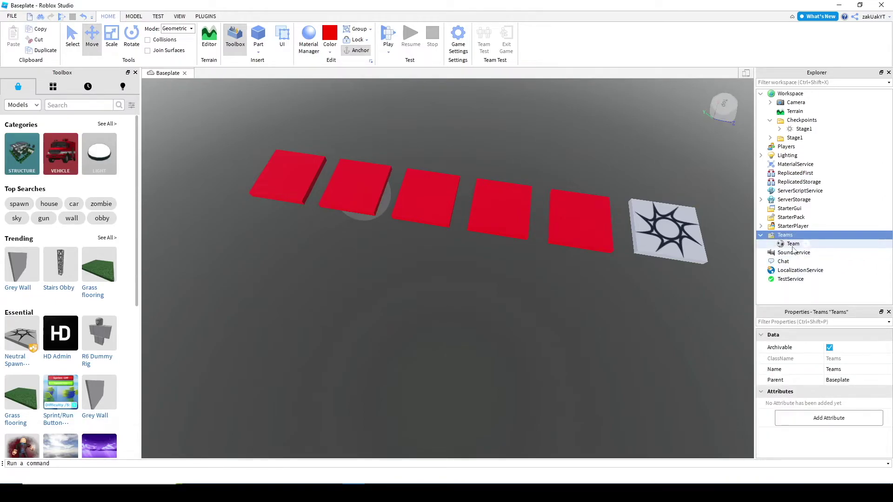
left_click(793, 248)
left_click(793, 248)
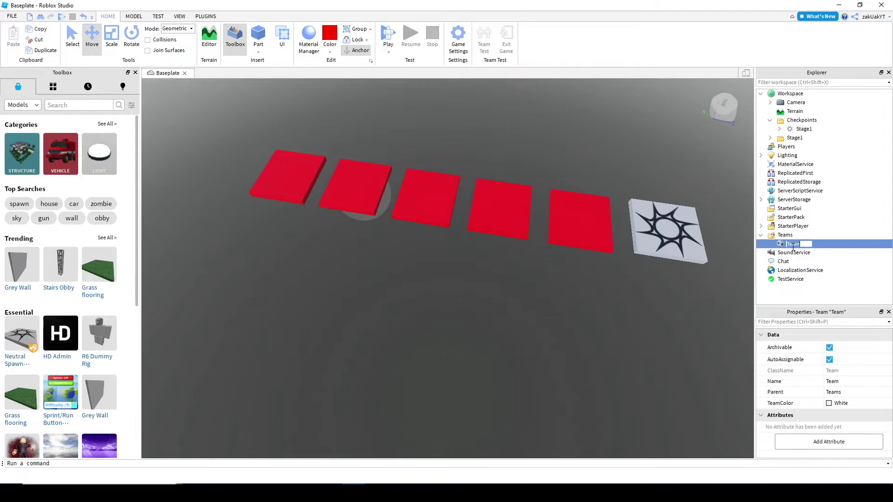
type("Stage1")
left_click(681, 330)
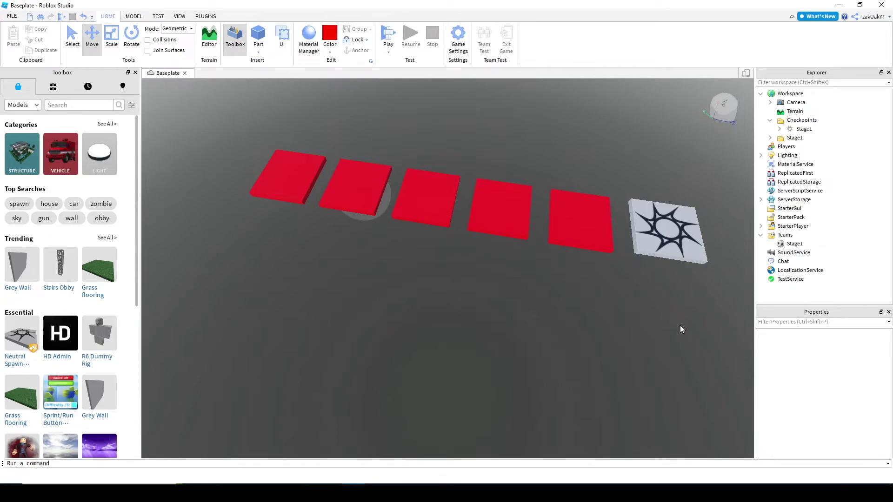
Step: Set the Stage1 spawn's TeamColor to Really red and enable AllowTeamChangeOnTouch
left_click(797, 131)
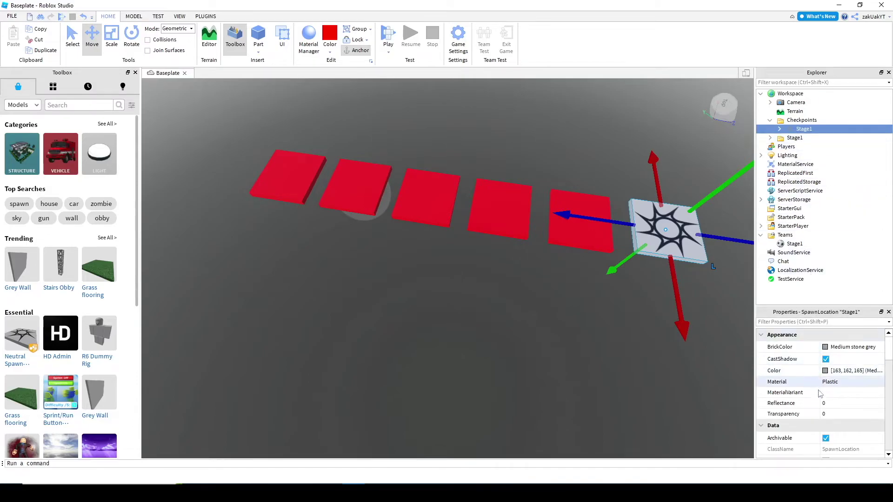
scroll(820, 393, "down", 10)
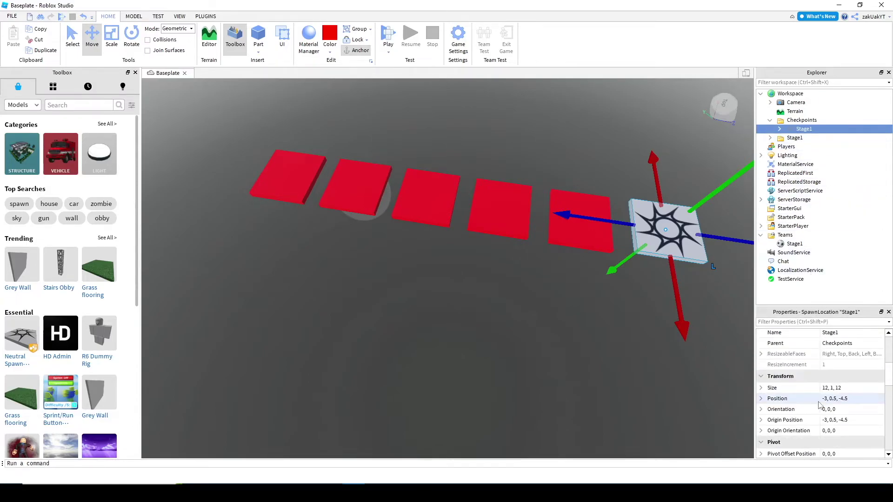
scroll(819, 405, "down", 6)
scroll(820, 405, "down", 3)
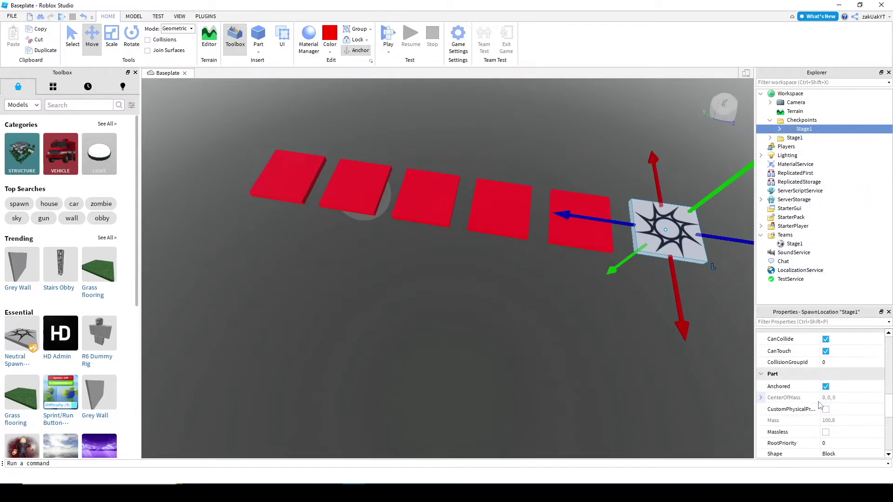
scroll(820, 405, "down", 3)
scroll(819, 405, "down", 3)
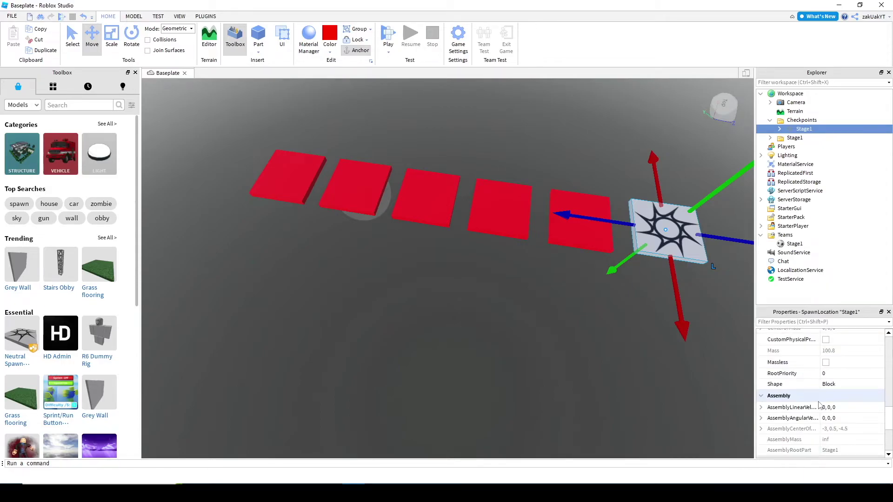
scroll(819, 405, "down", 3)
scroll(819, 406, "down", 3)
scroll(820, 405, "down", 3)
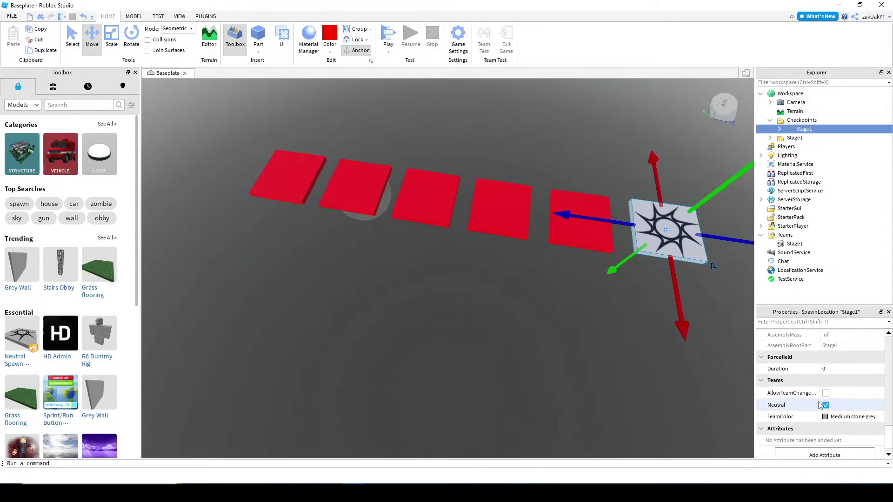
left_click(826, 417)
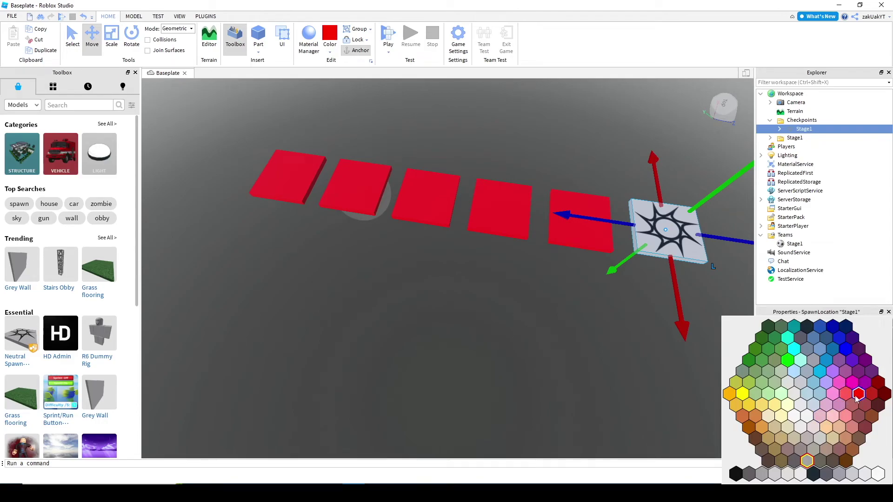
left_click(856, 398)
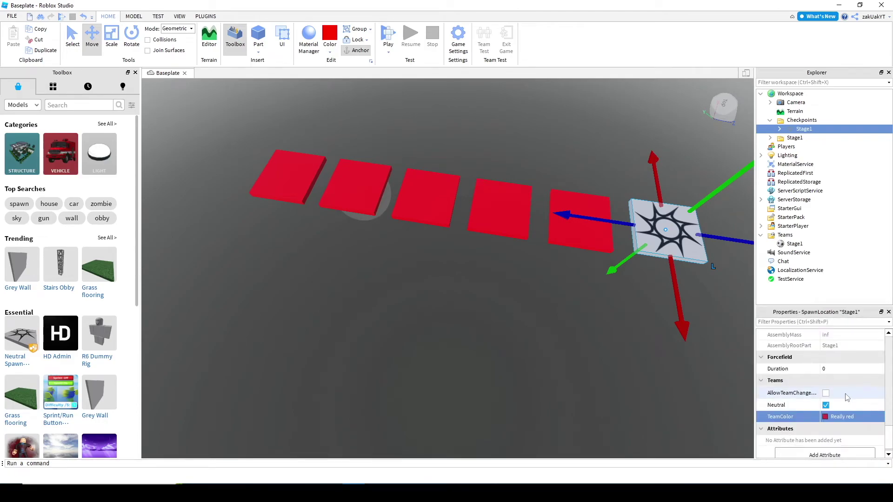
left_click(826, 394)
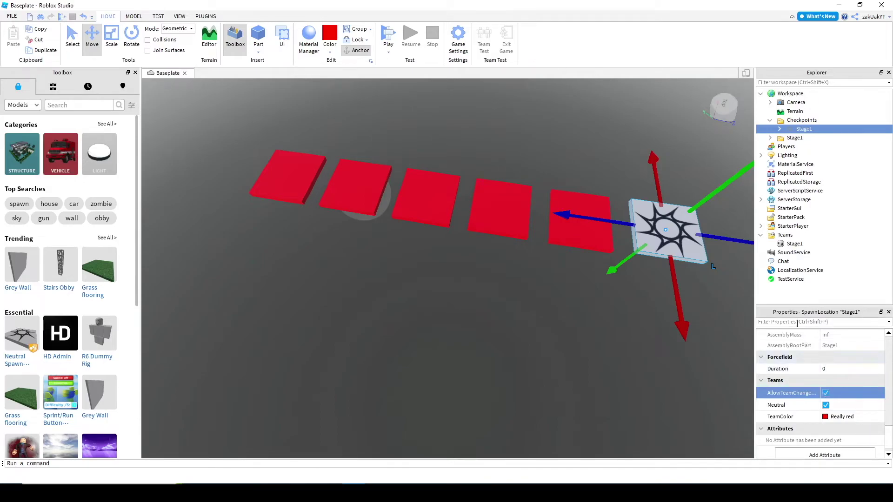
Step: Set the Stage1 team's TeamColor to Really red, then reselect the Stage1 checkpoint spawn
left_click(794, 244)
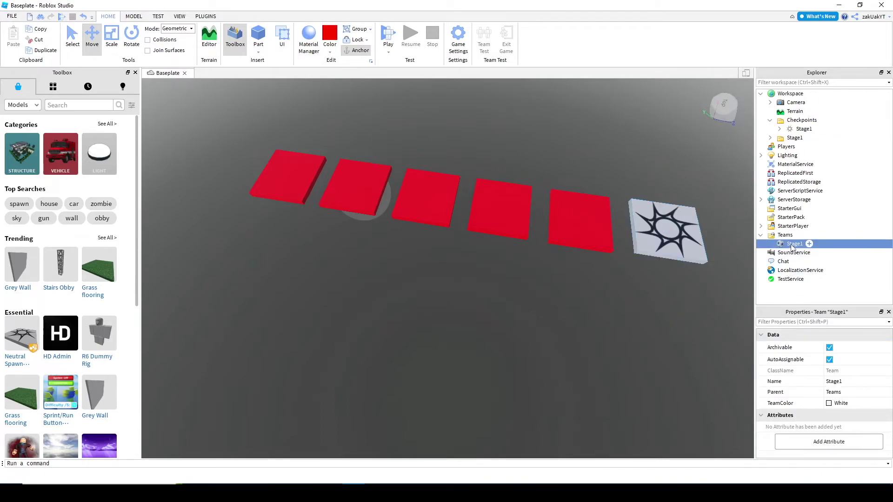
left_click(831, 405)
left_click(853, 410)
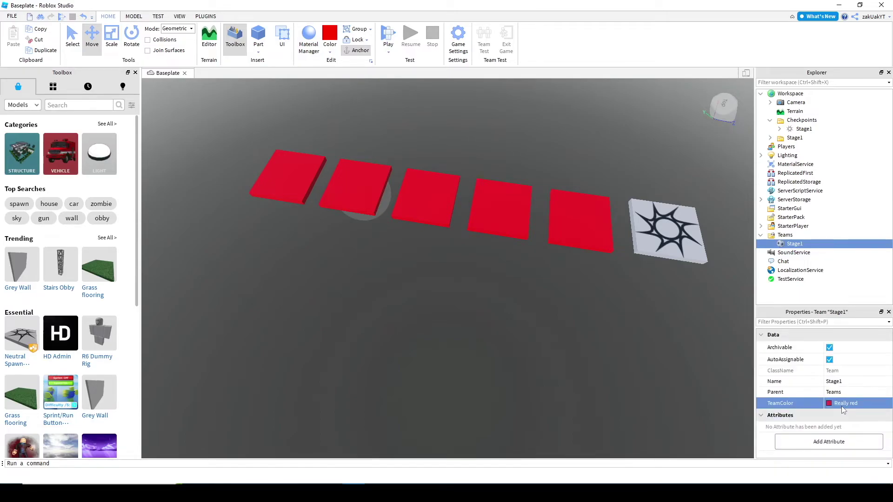
left_click(663, 242)
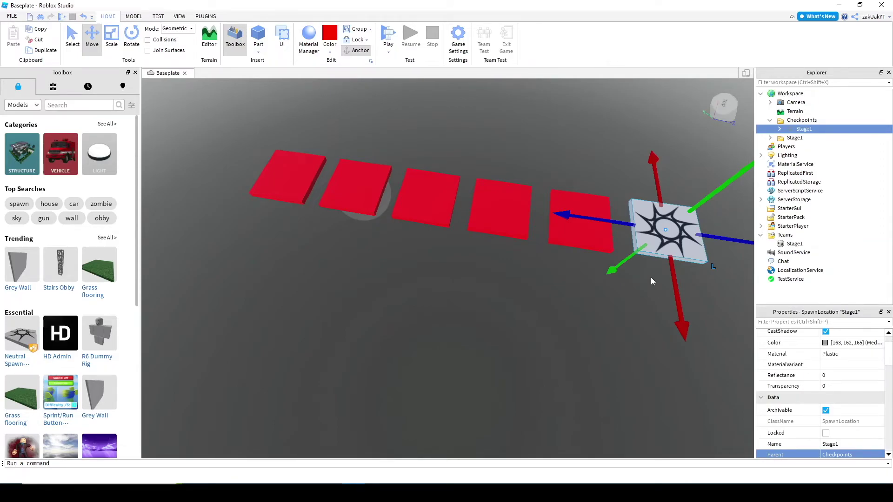
Step: Duplicate the Stage1 spawn, move the copy to the platforms' far end, and rename it Stage2
key("ctrl+d")
left_click_drag(637, 244, 177, 180)
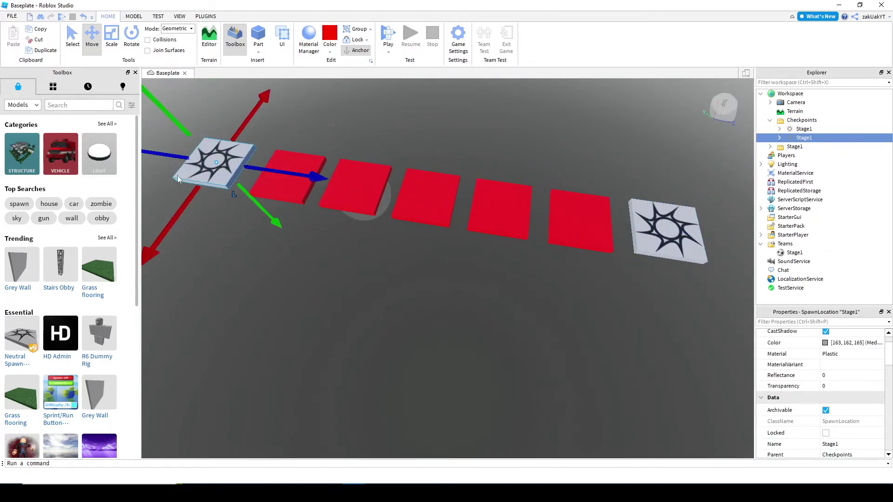
key("f")
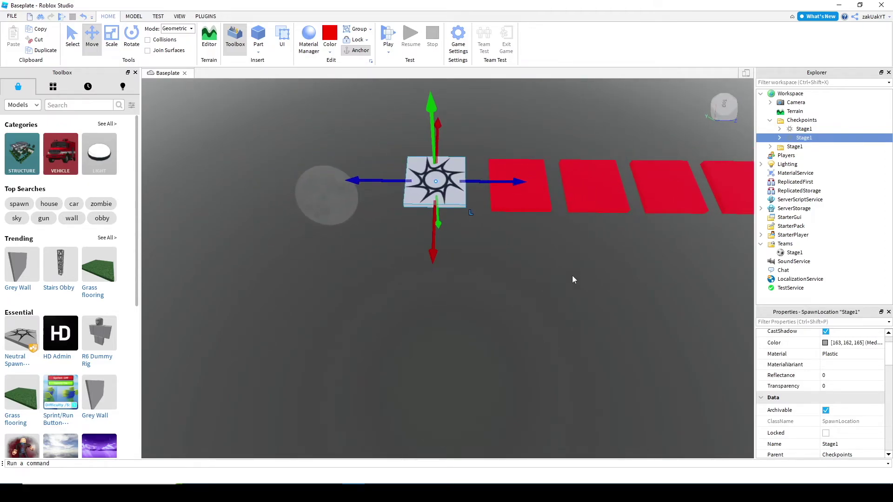
double_click(798, 139)
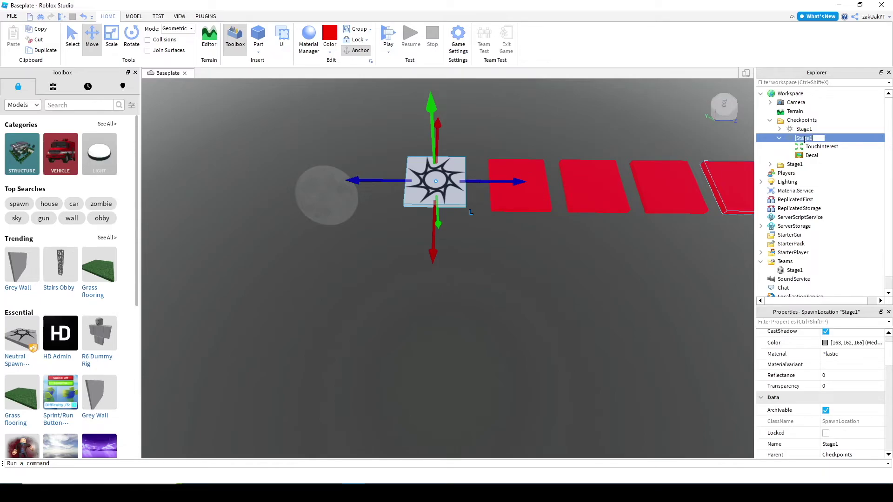
type("Stage2")
left_click(695, 287)
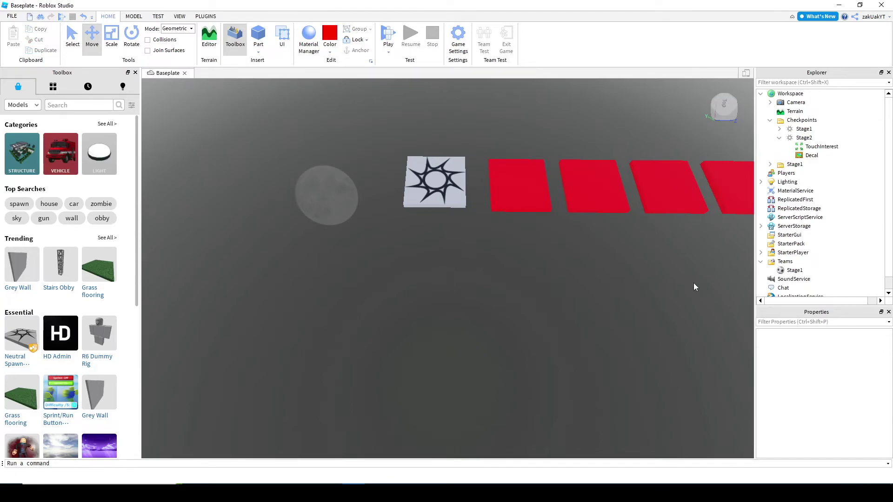
Step: Uncheck Neutral on the Stage2 spawn and set its TeamColor to New Yeller
left_click(804, 138)
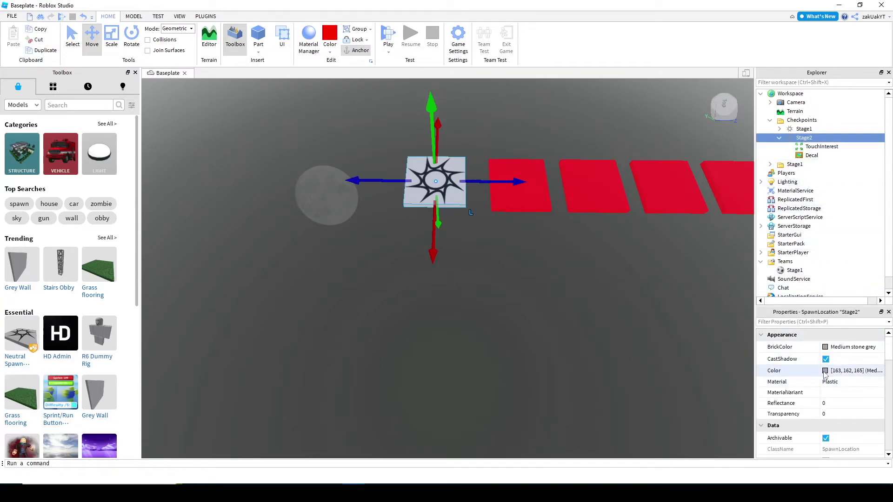
scroll(825, 375, "down", 10)
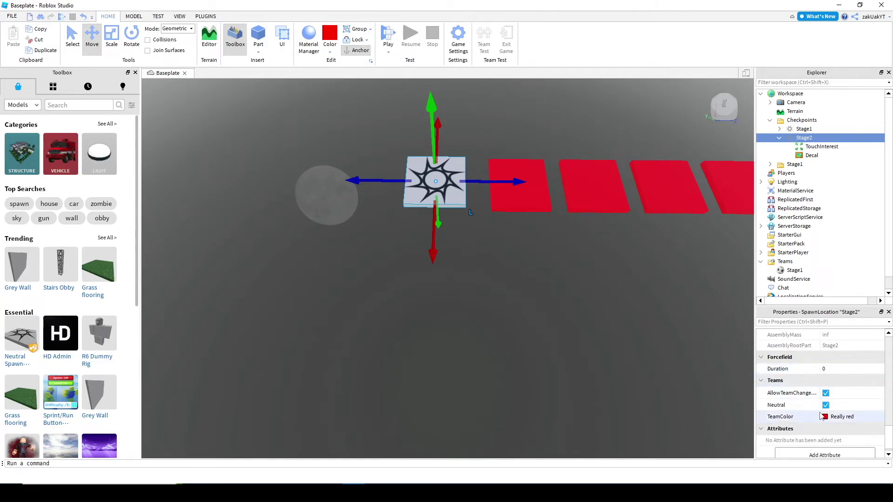
left_click(826, 405)
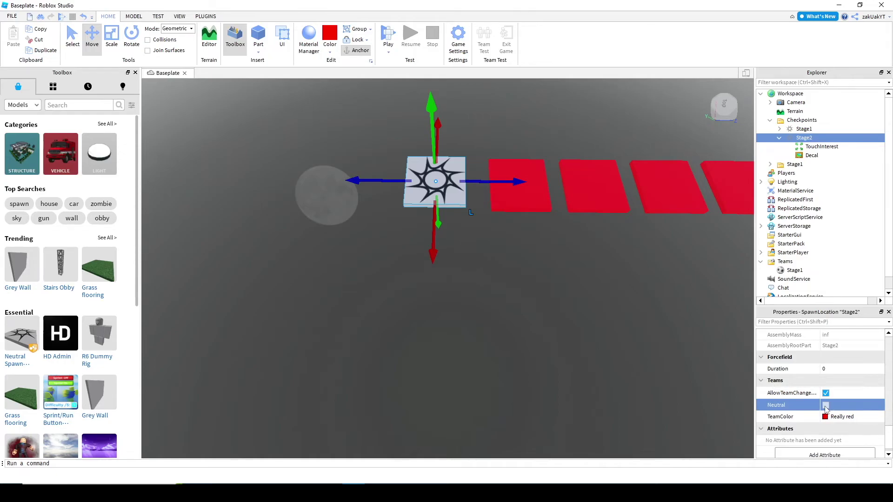
left_click(825, 418)
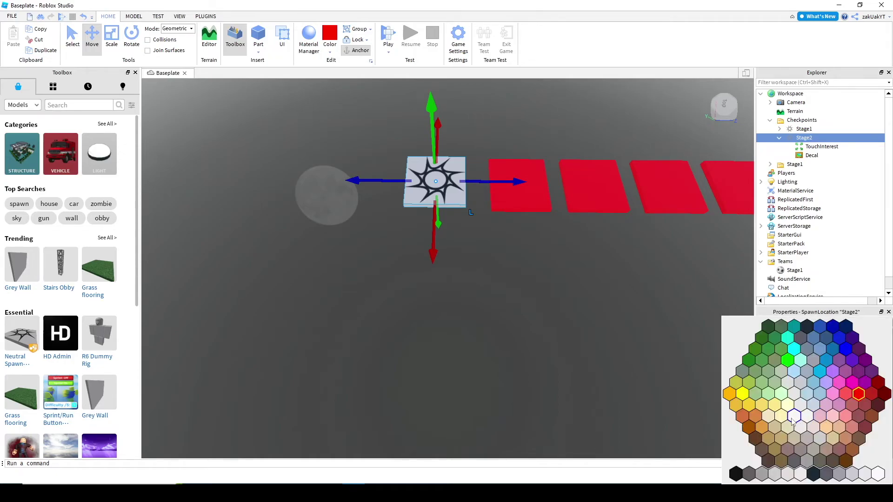
left_click(750, 402)
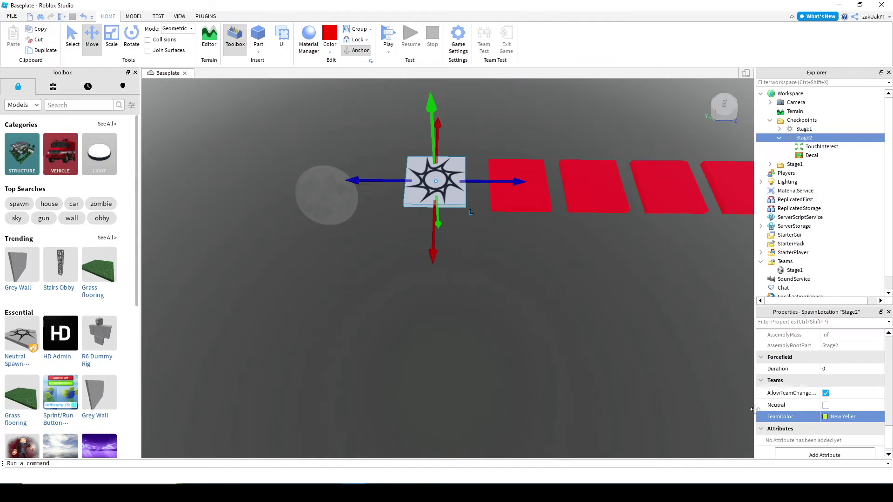
Step: Insert a new team under Teams named Stage2 with TeamColor New Yeller
left_click(800, 263)
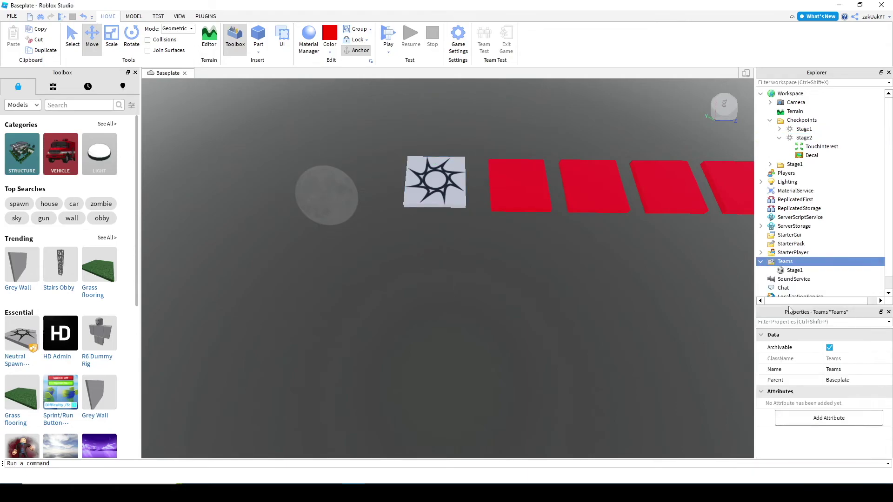
left_click(807, 262)
double_click(790, 280)
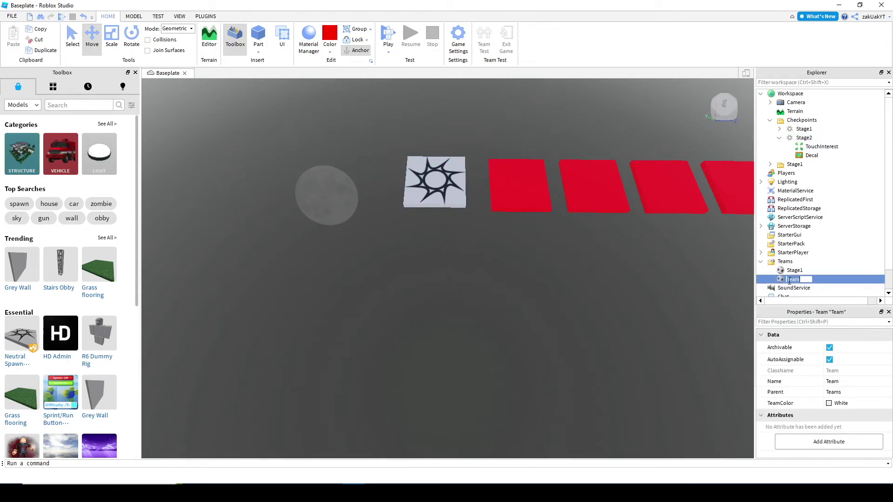
type("Stage2")
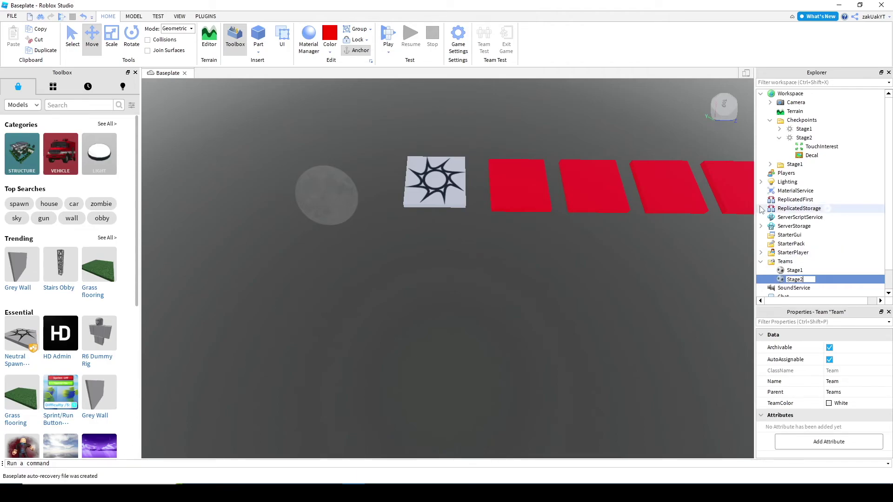
left_click(828, 408)
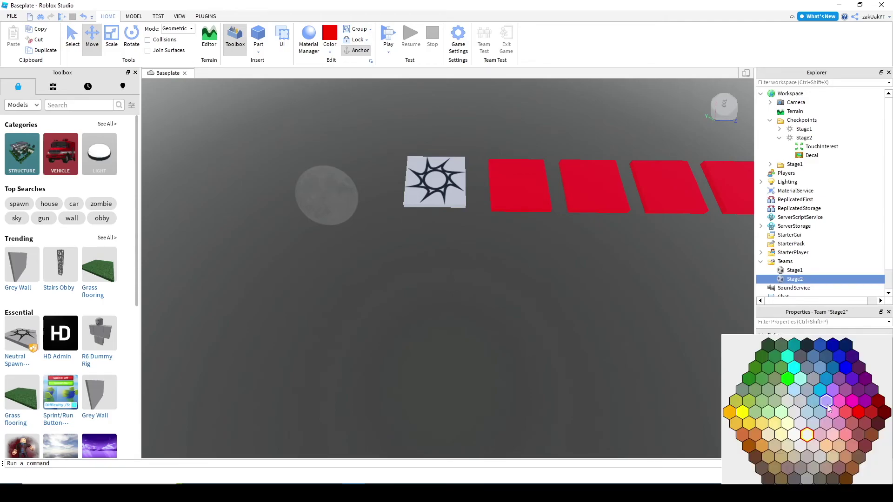
left_click(744, 415)
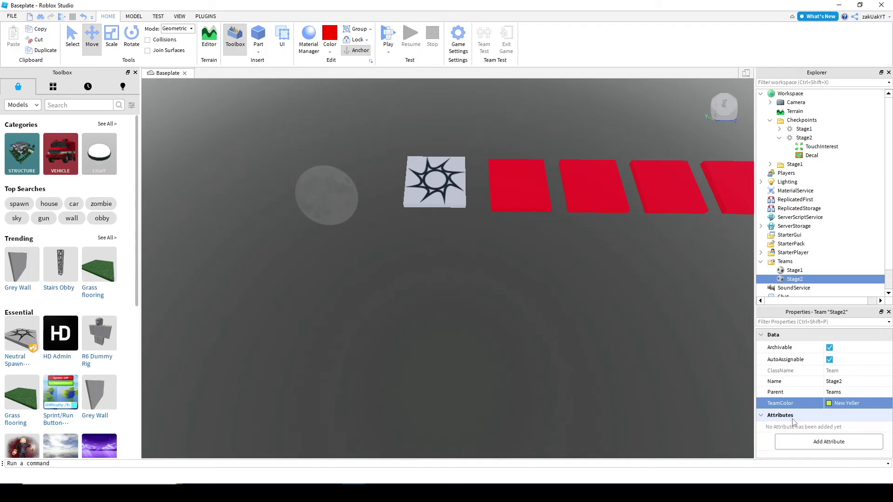
right_click_drag(614, 409, 605, 401)
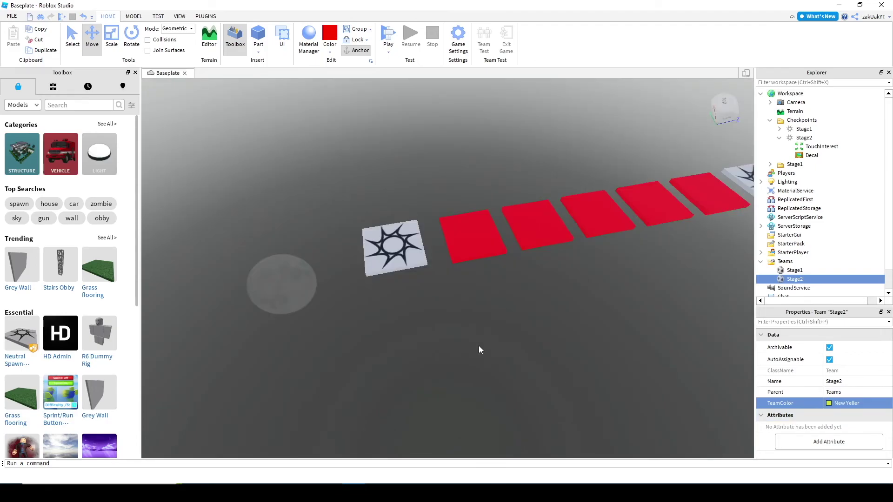
Step: Start a playtest and run and jump across the red platforms onto the Stage2 checkpoint
left_click(159, 16)
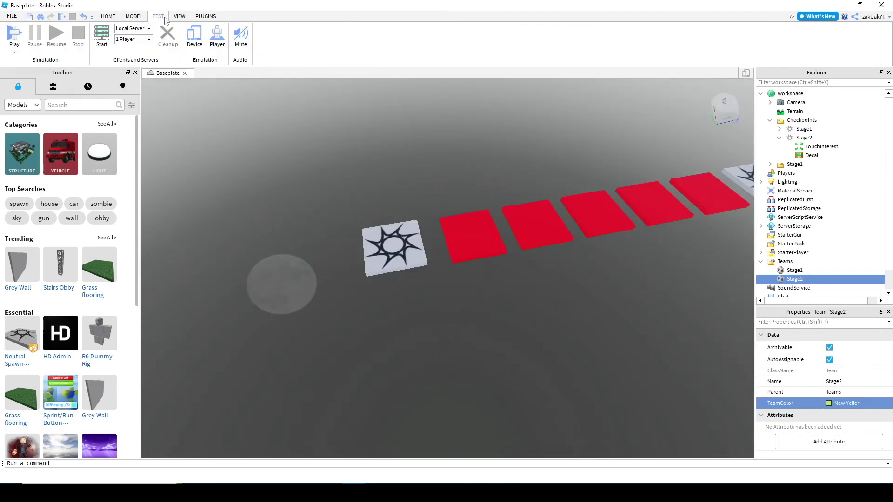
left_click(14, 34)
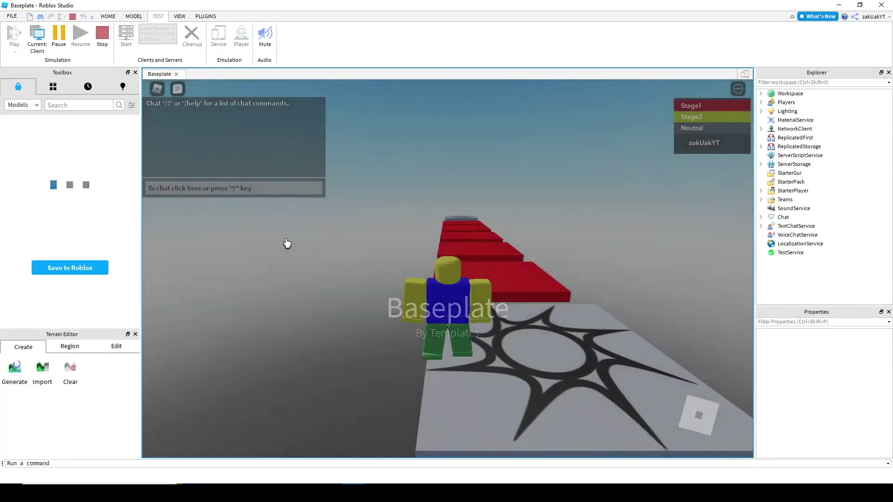
key("w")
key("space")
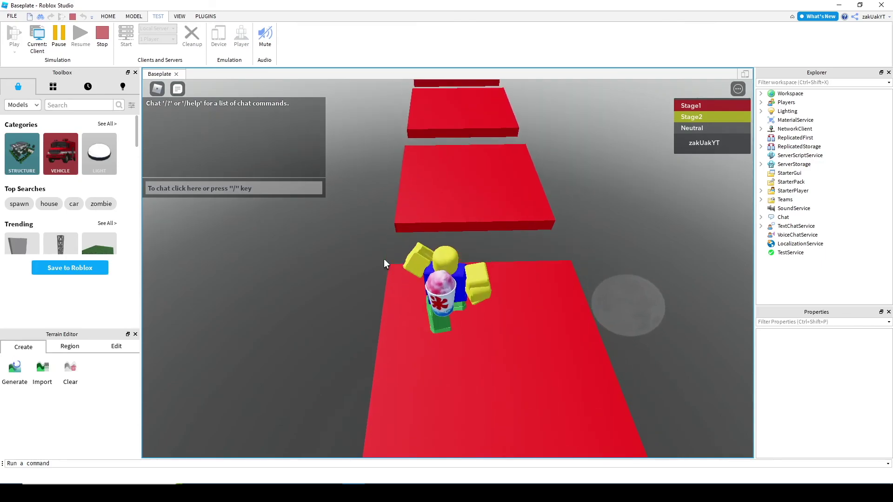
key("w")
key("space")
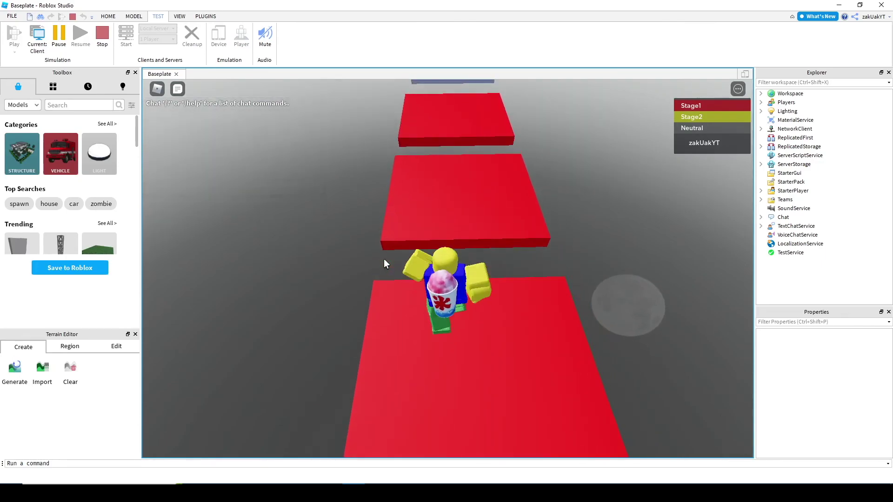
key("w")
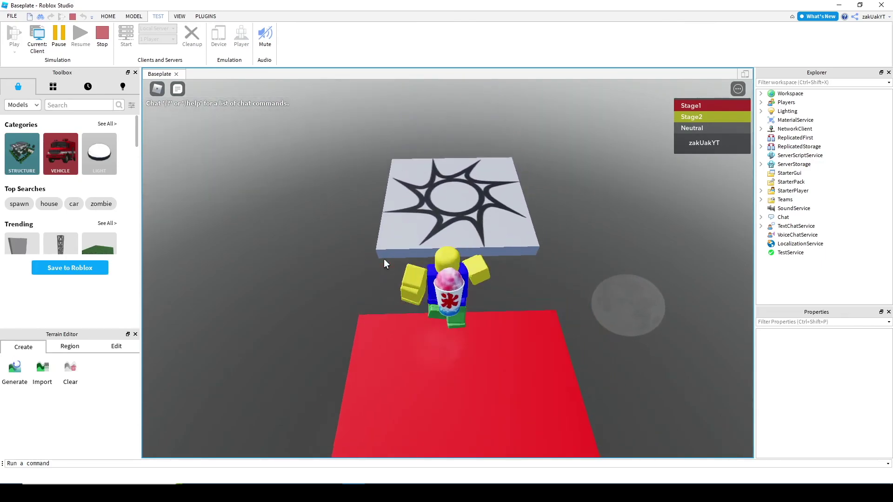
key("space")
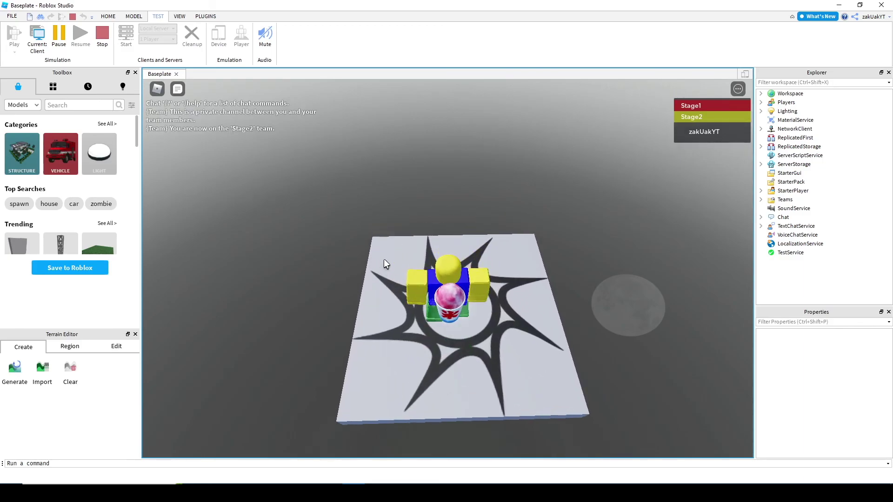
right_click_drag(383, 259, 384, 258)
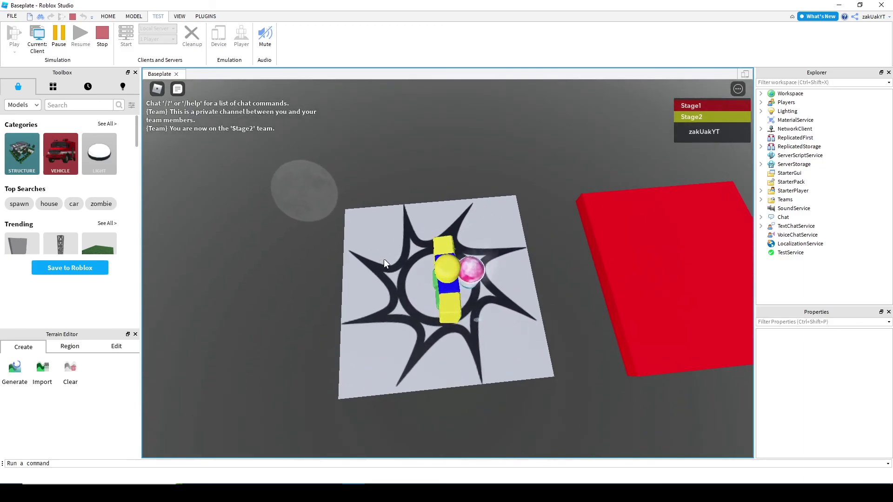